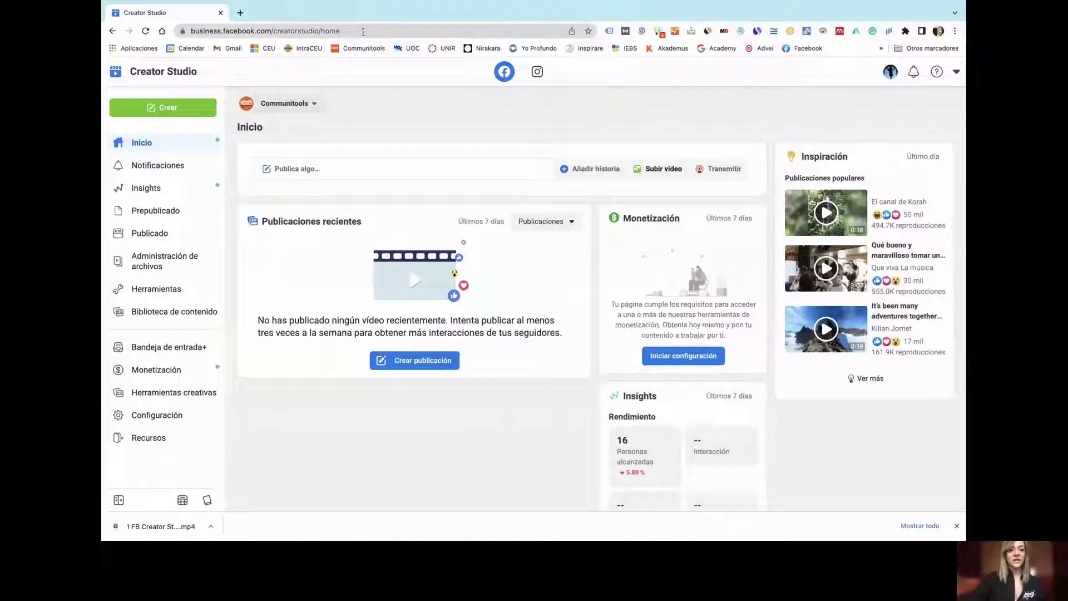
Step: Switch from the Creator Studio home to the Instagram library of published posts
click(360, 31)
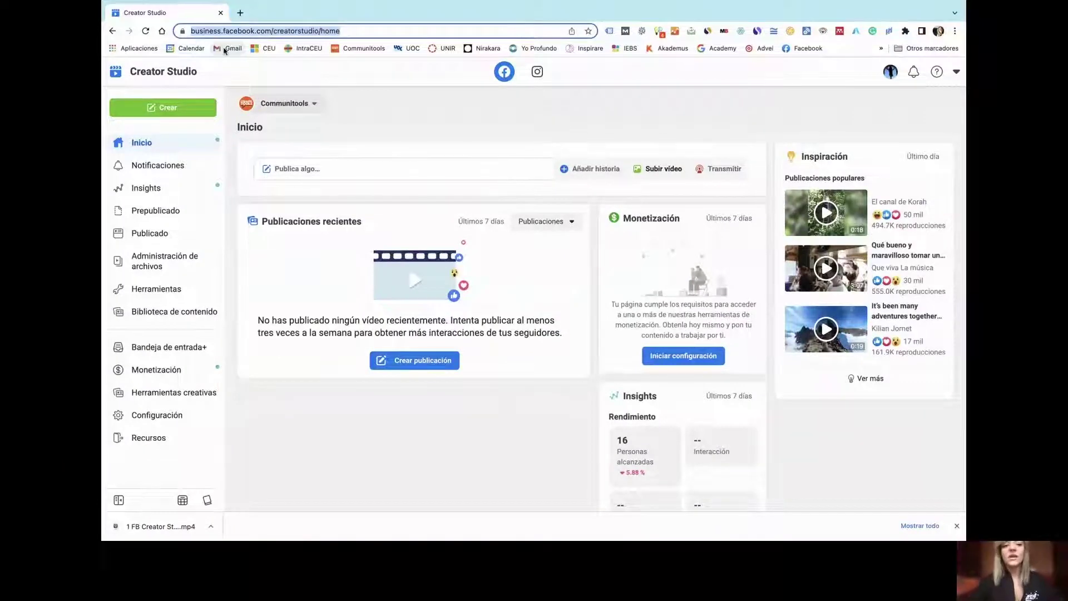
click(395, 124)
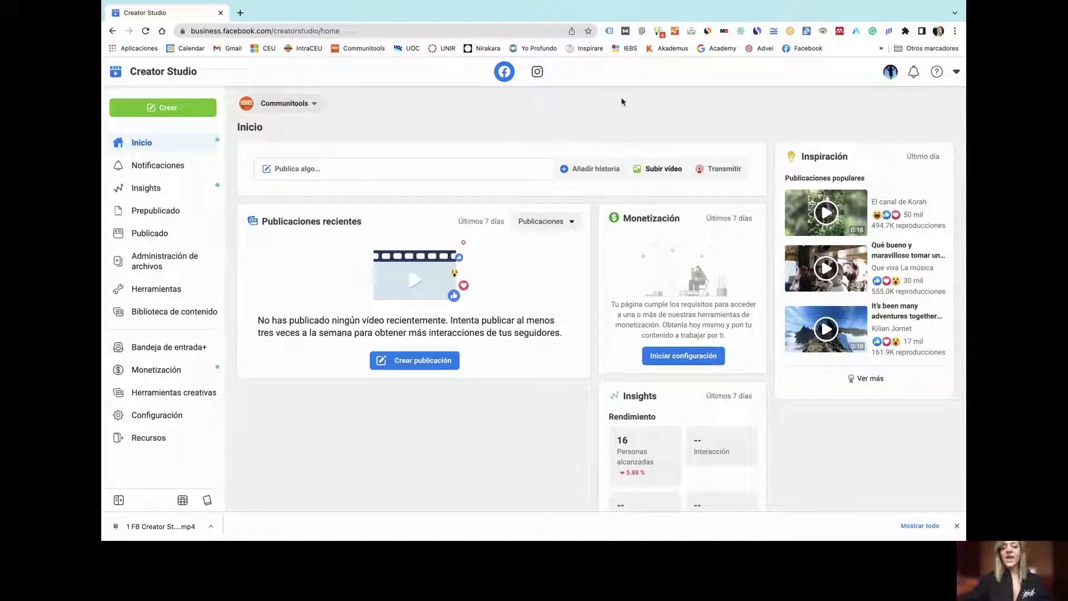
click(538, 74)
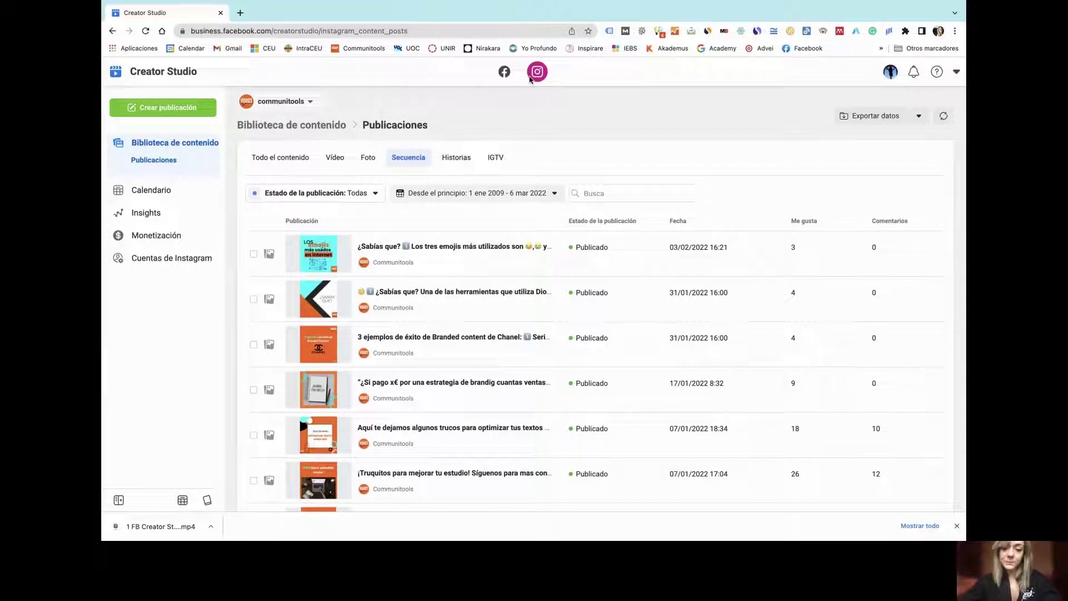
Step: Start a new post with Crear publicación > Sección de noticias de Instagram
scroll(467, 390, down, 9)
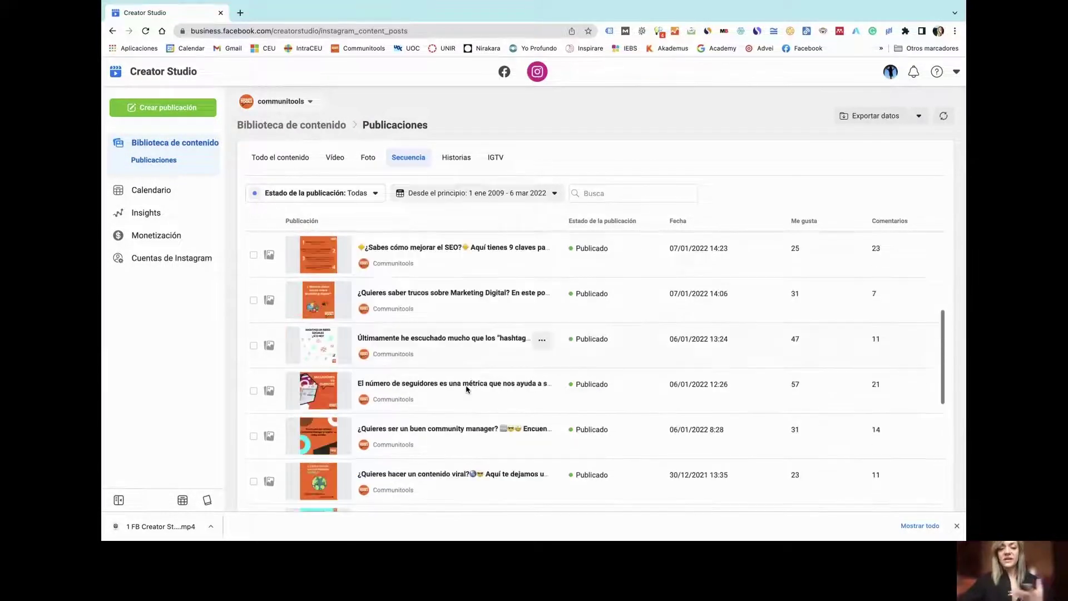
scroll(466, 388, up, 3)
scroll(466, 389, up, 5)
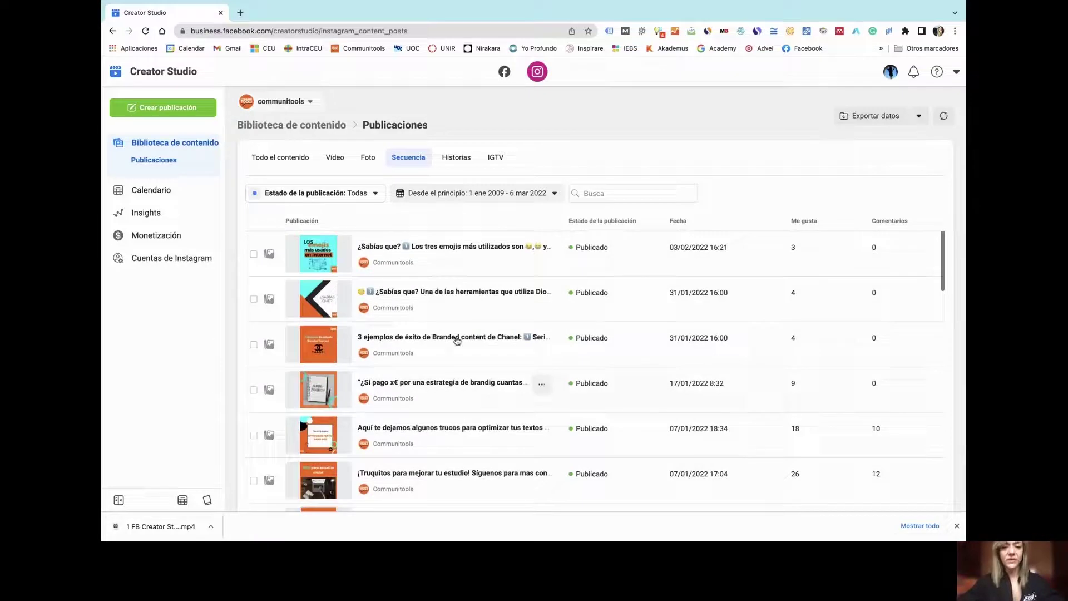
click(180, 109)
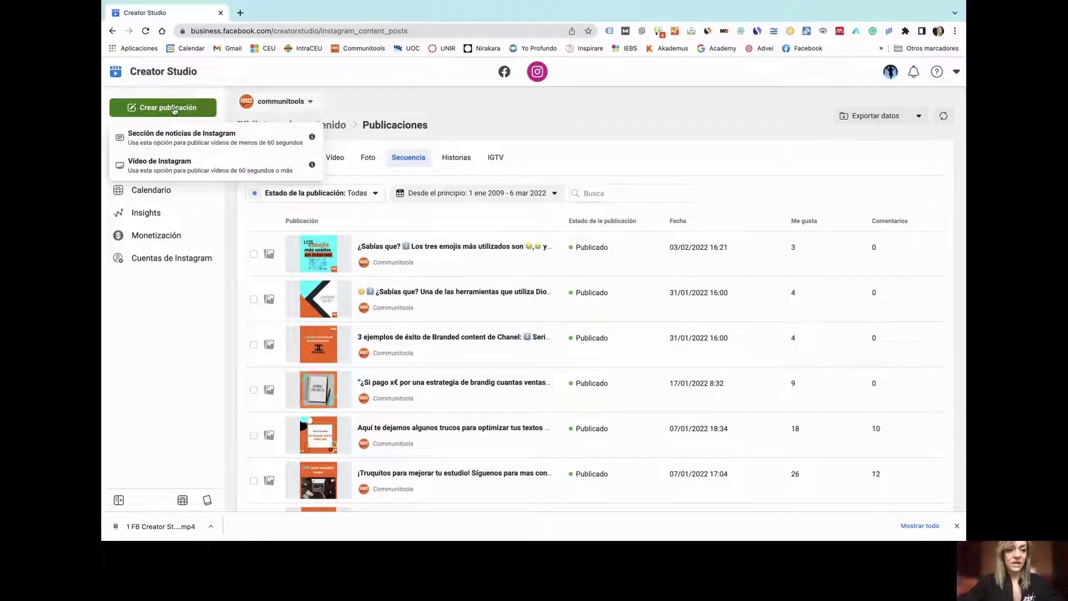
click(183, 140)
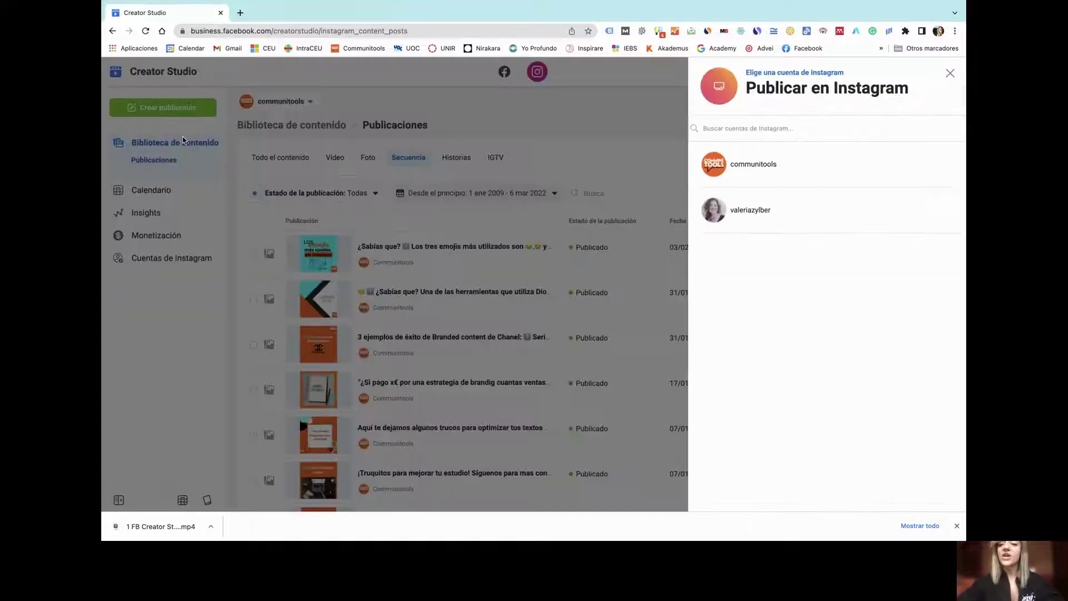
Step: Post as communitools and paste the caption about social media algorithms and posting frequency
click(794, 169)
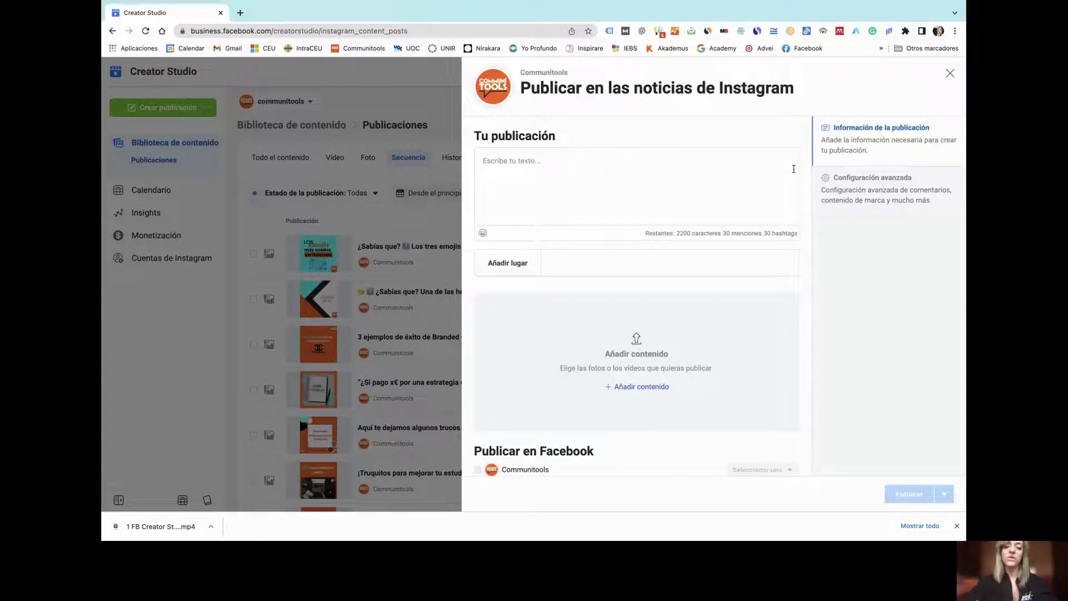
click(588, 163)
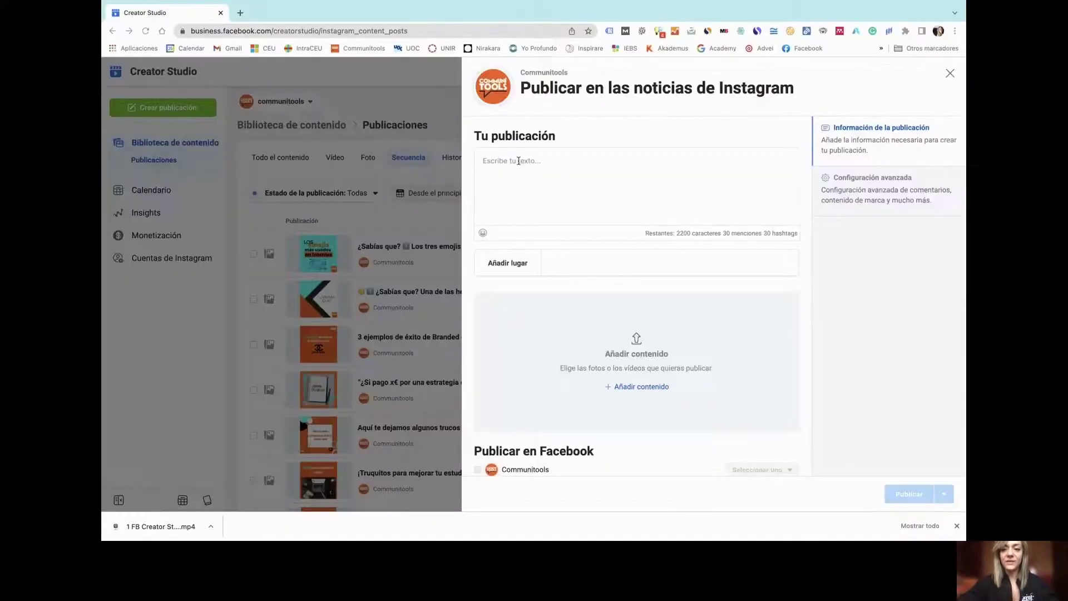
click(560, 175)
text(Los algoritmos de las redes sociales marcan el ritmo de publicación óptimo. Si publicas demasiados posts y estos no consiguen interacciones, dejarás de aparecer en el feed de tus seguidores. ¡Mejor la calidad que la cantidad! Publica 1 o 2 posts de valor al día para concentrar en ellos likes y comentarios. ¡Mejorarás tu alcance!)
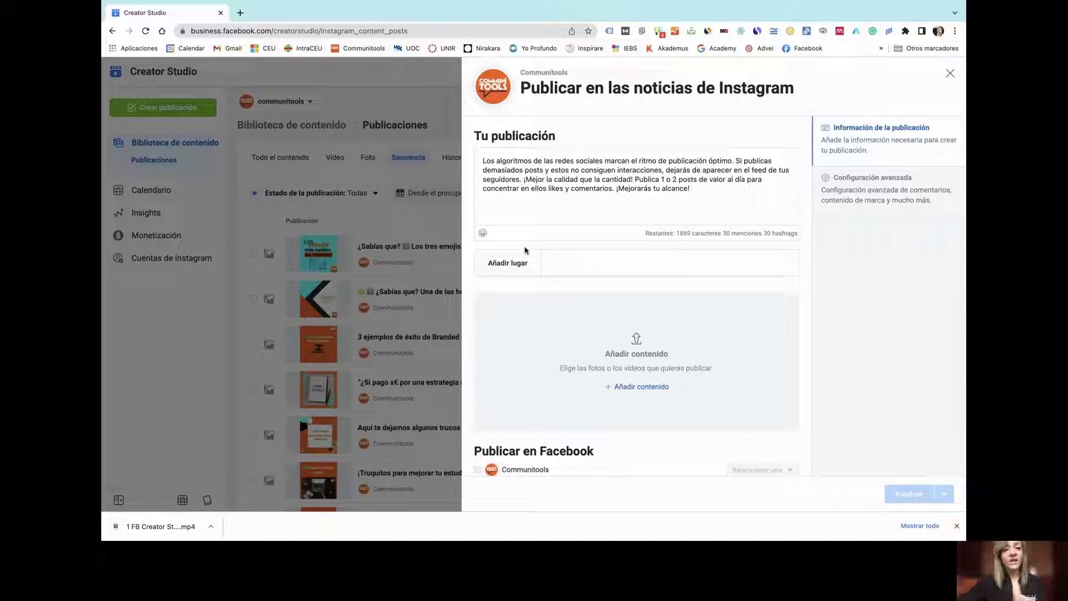
Step: Add two emojis at the end of the caption's last sentence
click(483, 233)
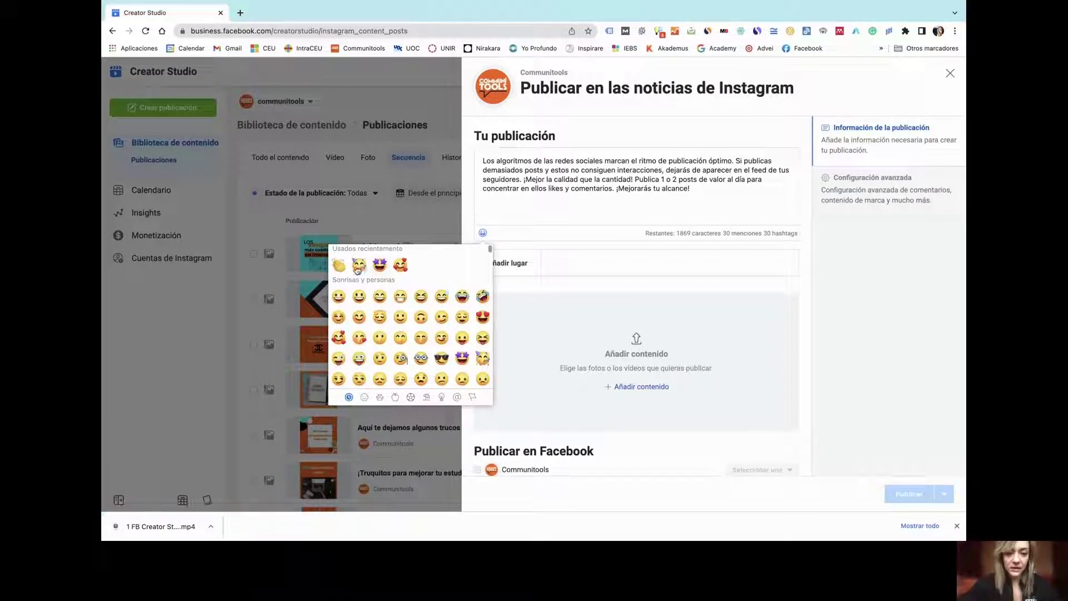
click(359, 265)
click(339, 265)
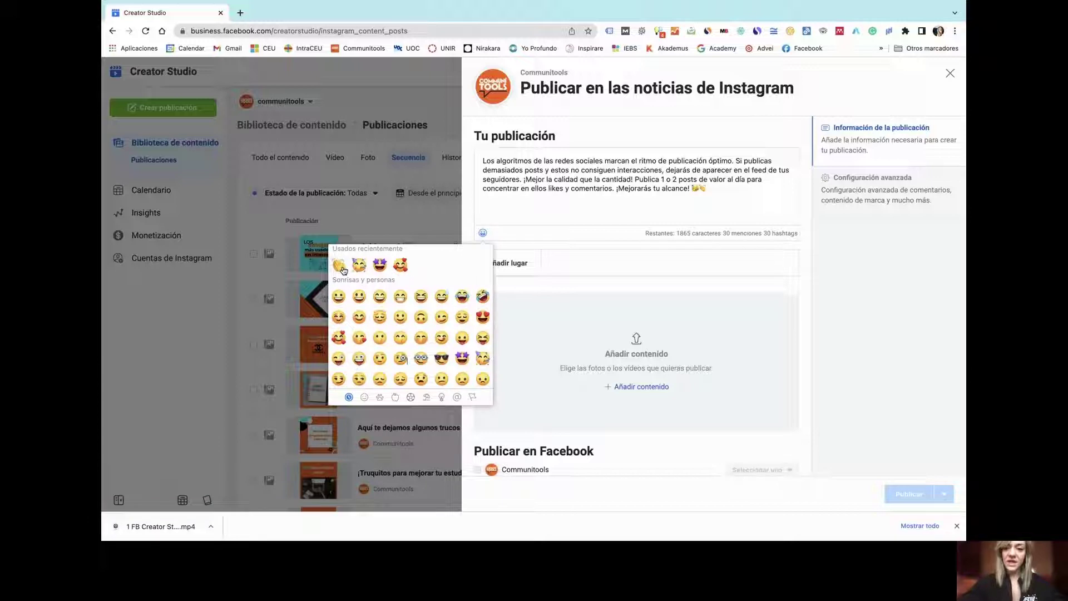
click(734, 194)
Step: Add hashtags #socialmedia, #socialmediatips and #redessociales on a new line
key(Return)
key(Return)
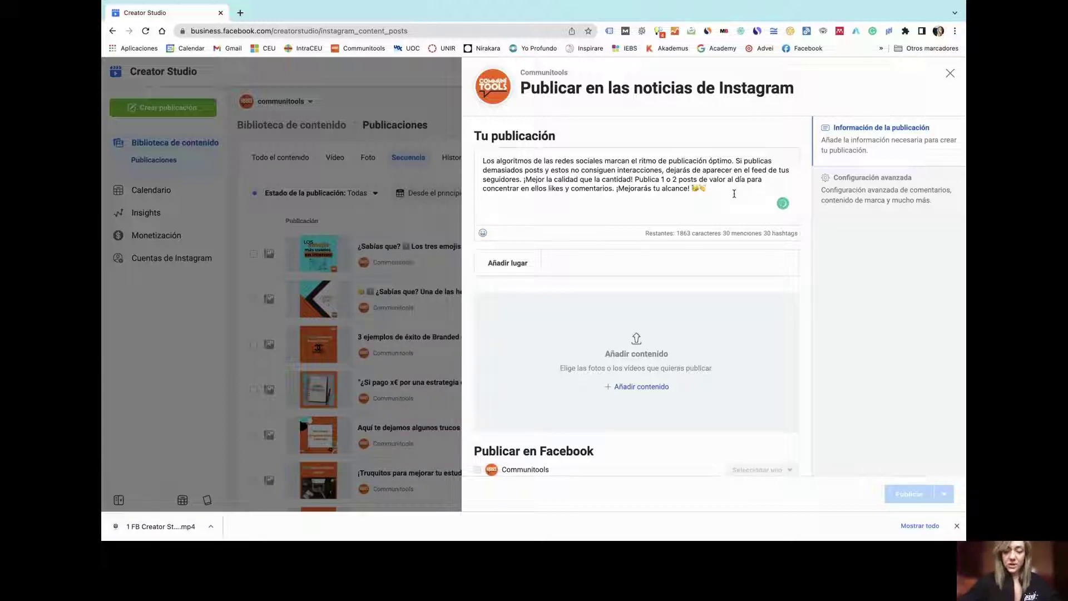
text(#social)
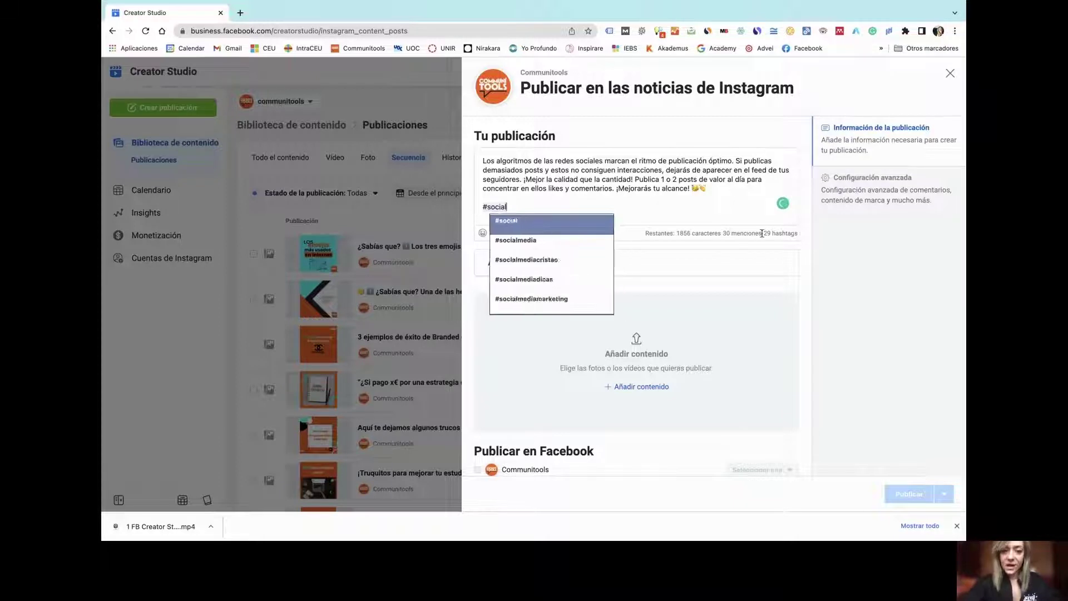
key(Down)
key(Return)
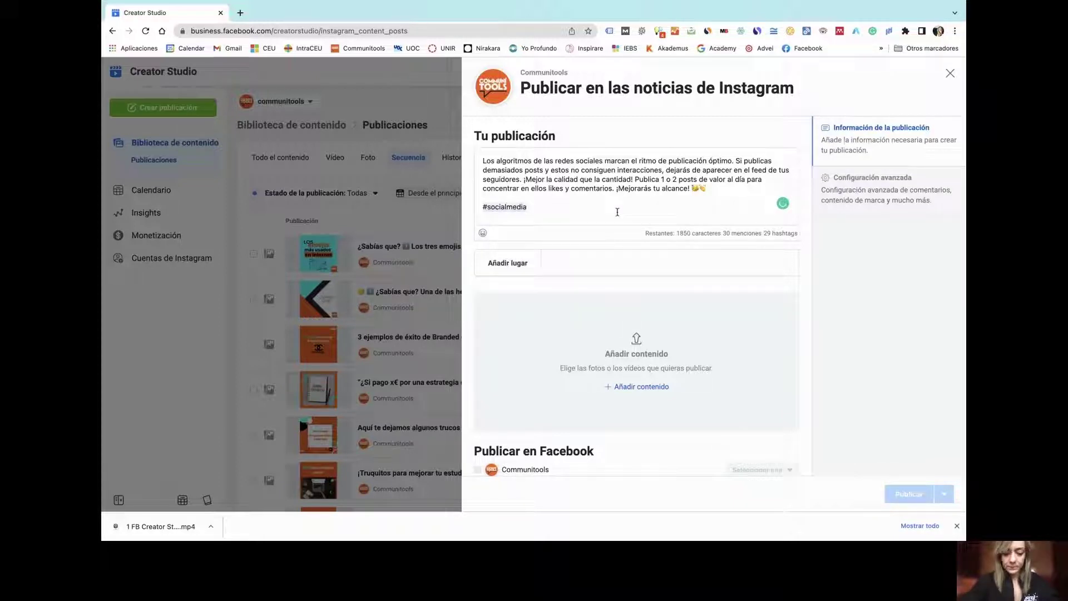
text(#socialm)
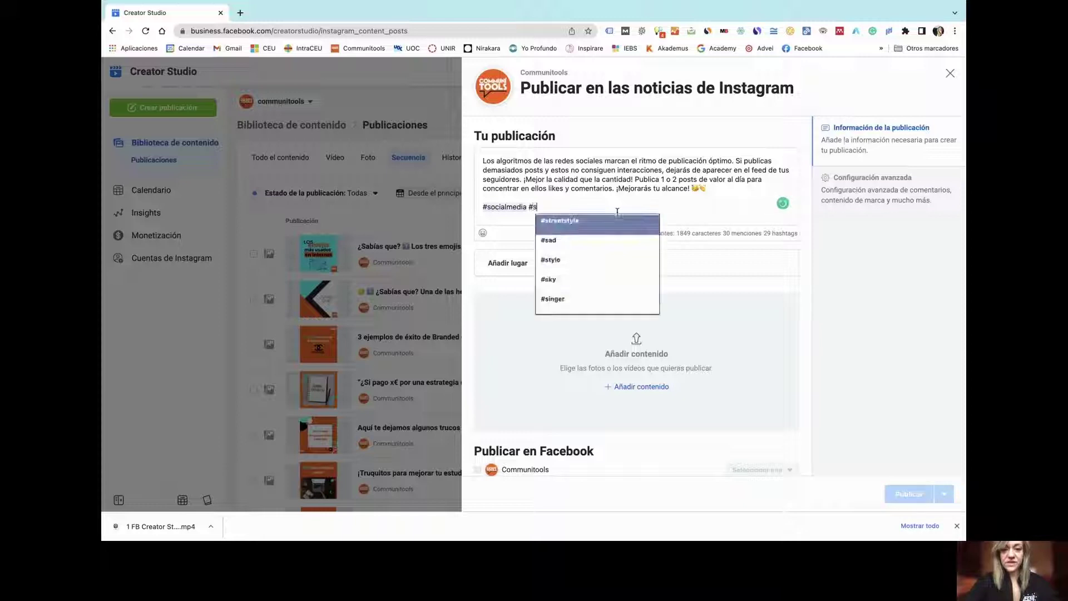
text(edia)
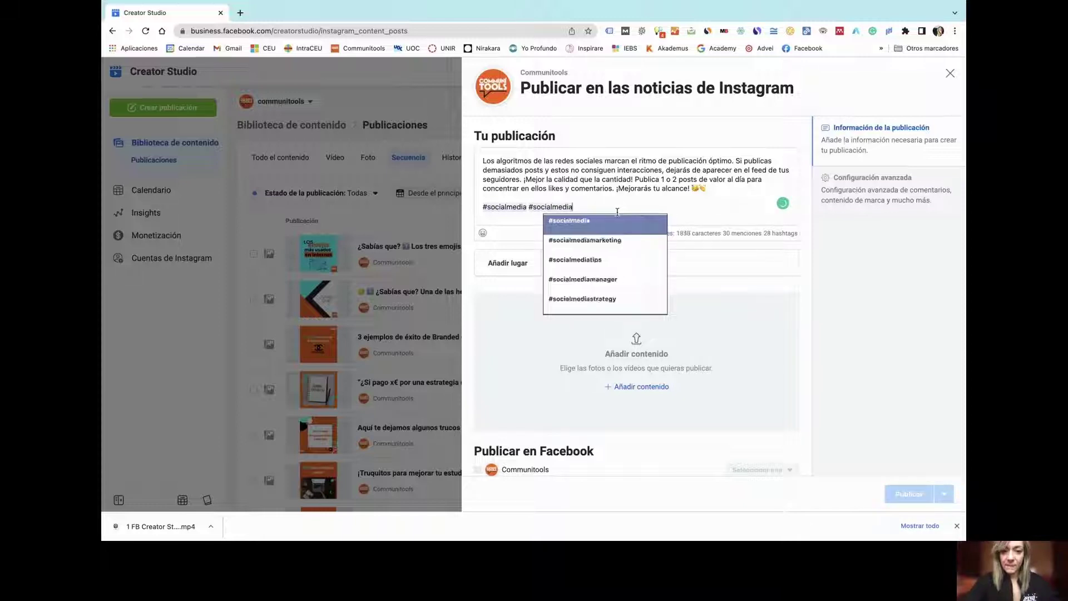
click(603, 261)
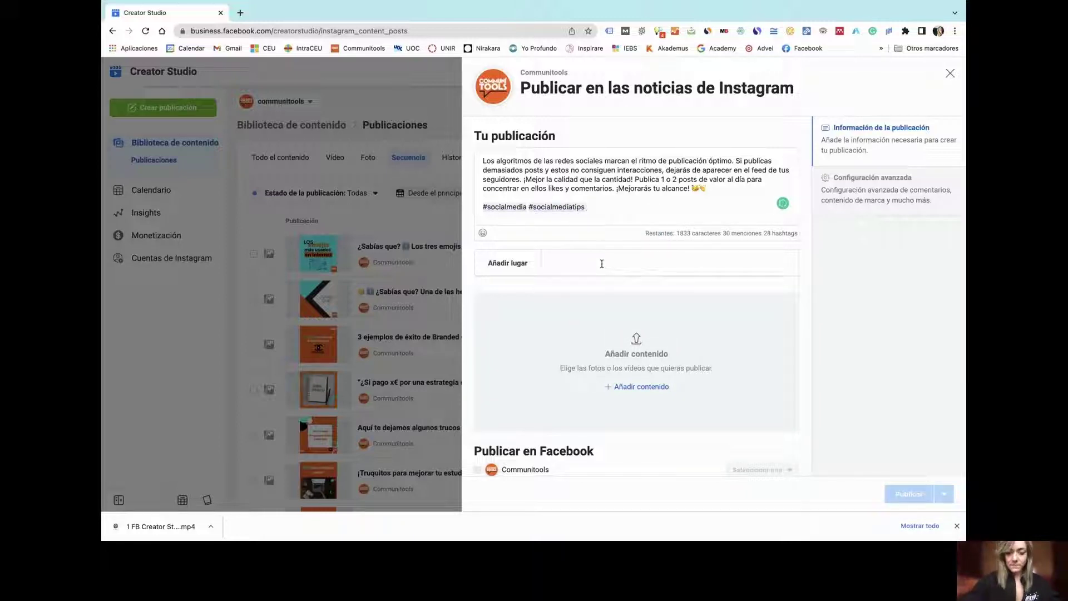
text(#redessoci)
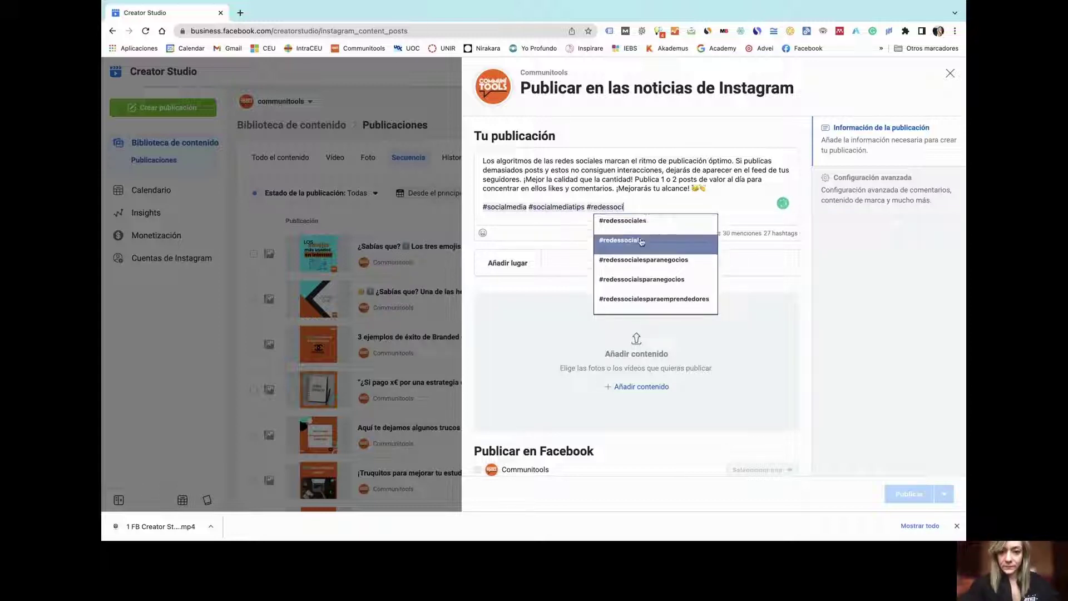
click(631, 225)
click(572, 264)
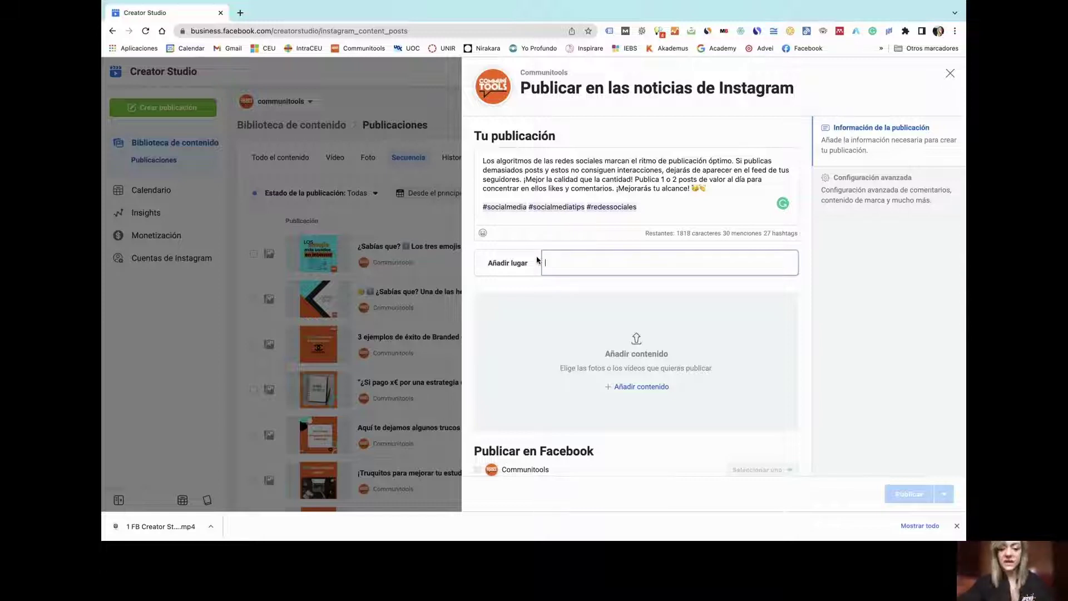
Step: Open the upload file picker from Añadir contenido > Subir archivos
scroll(639, 253, down, 1)
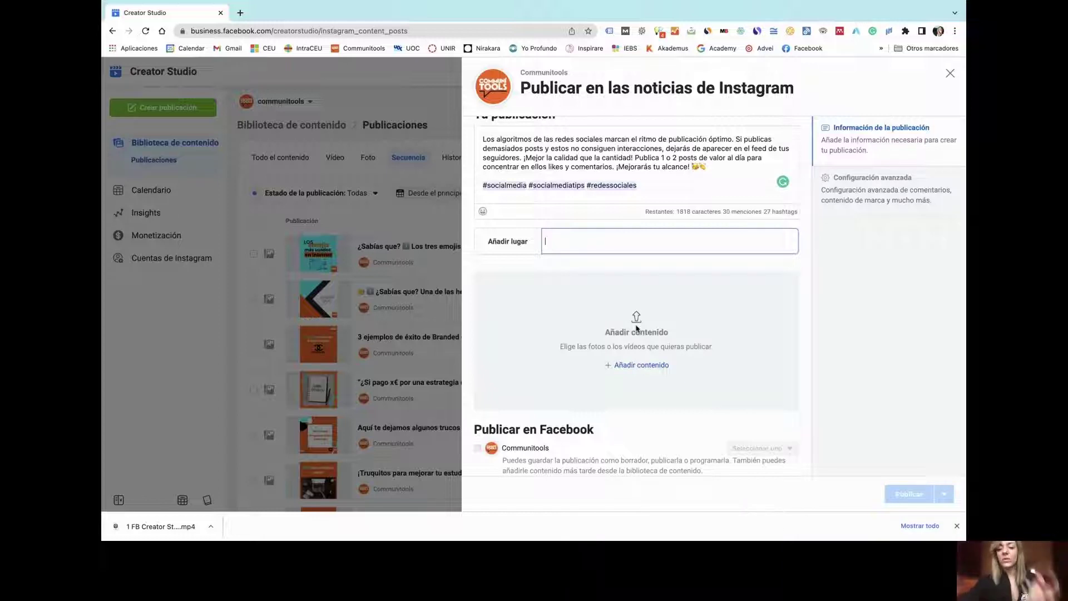
click(639, 365)
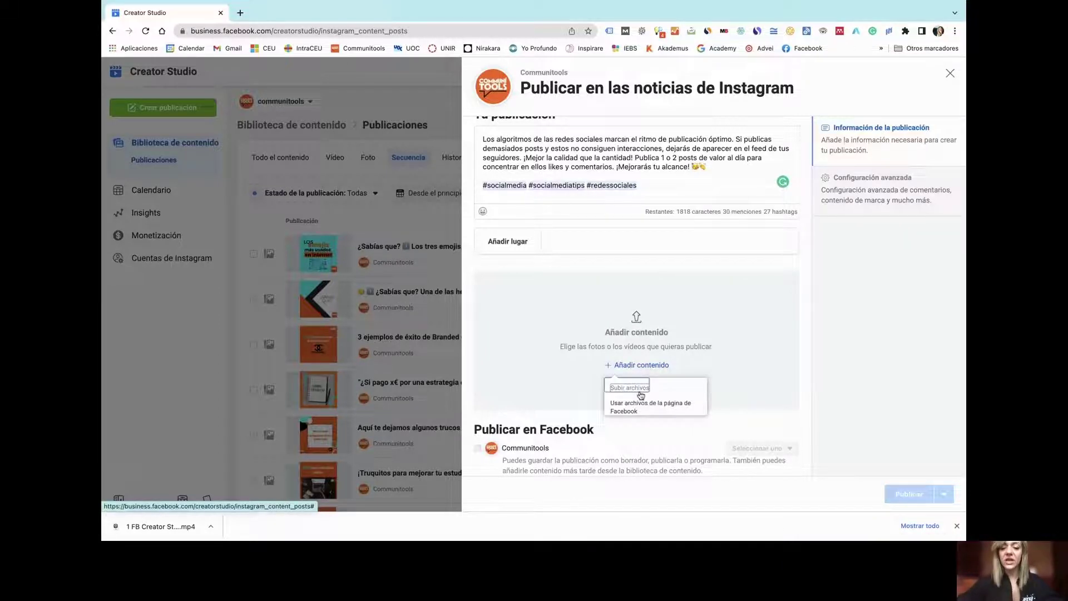
click(641, 388)
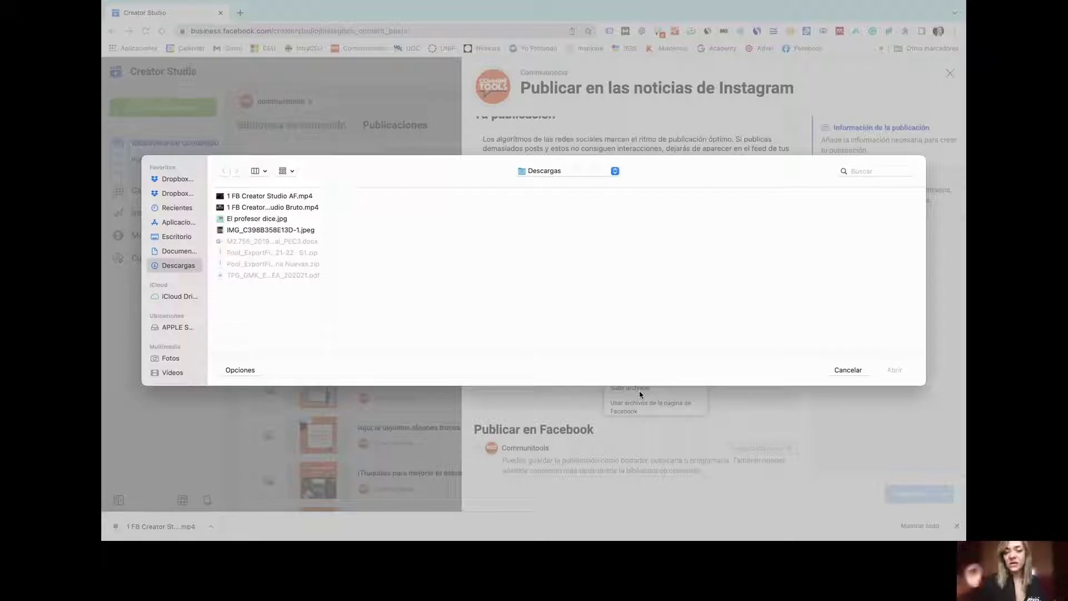
Step: Attach El profesor dice.jpg to the post and open the people-tagging panel
click(267, 219)
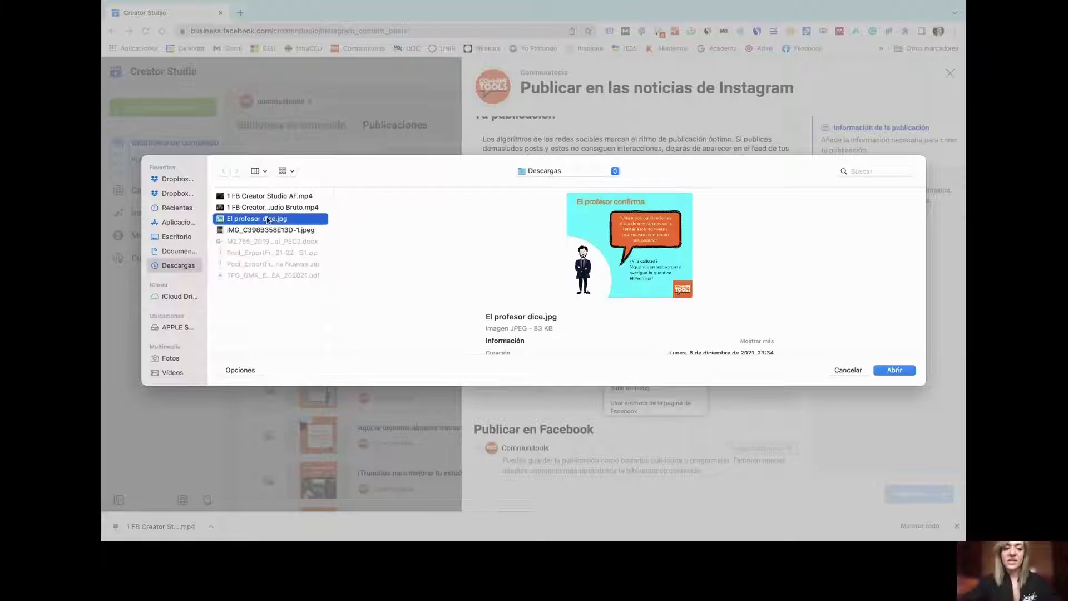
click(895, 370)
scroll(655, 364, down, 1)
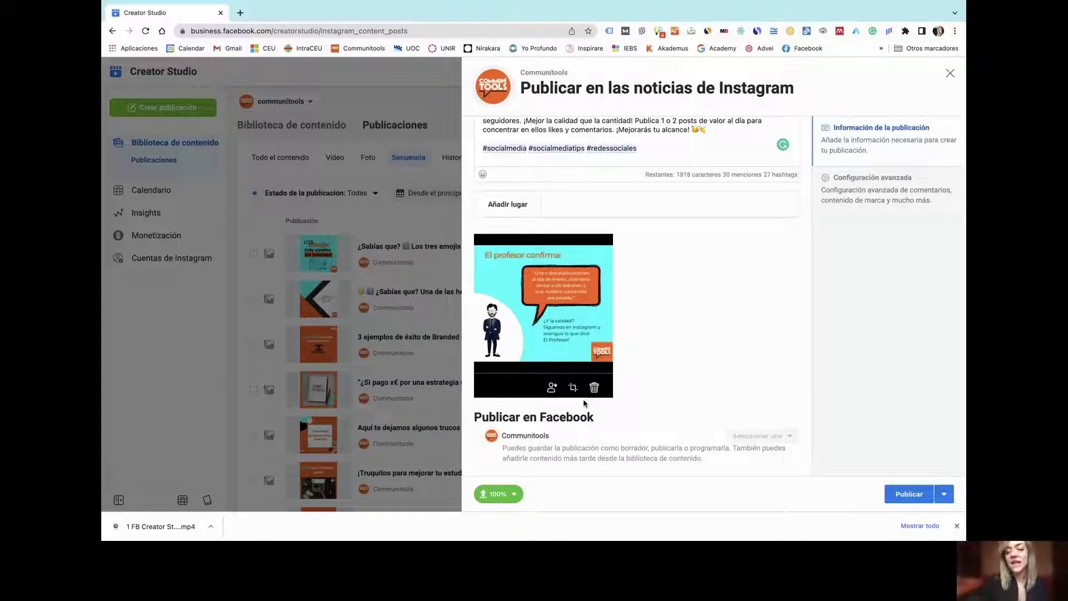
click(552, 388)
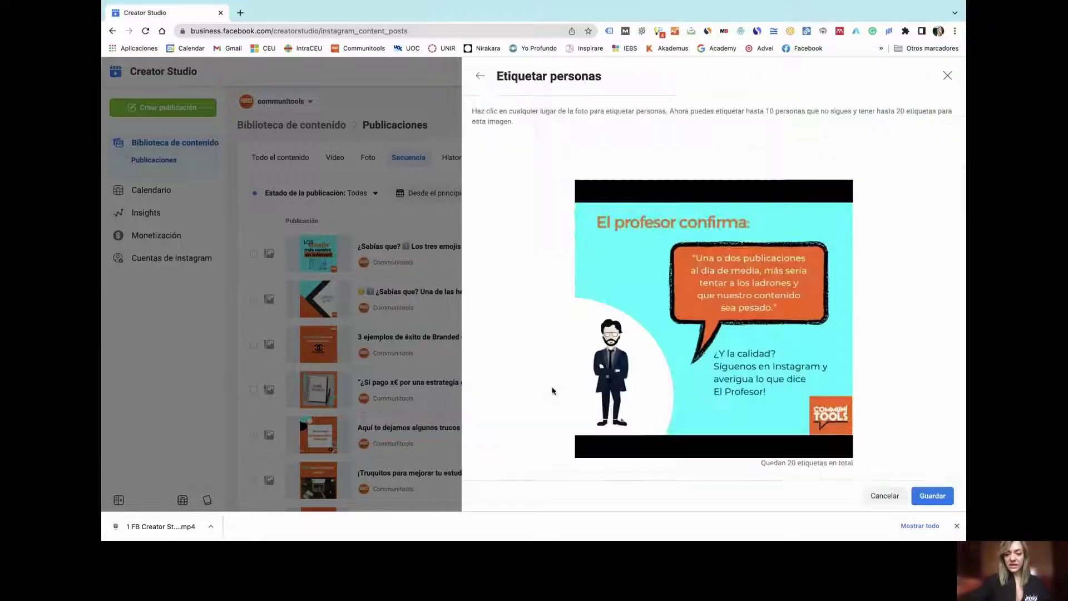
Step: Tag a person's Instagram account beside the image's speech bubble and save the tag
click(677, 324)
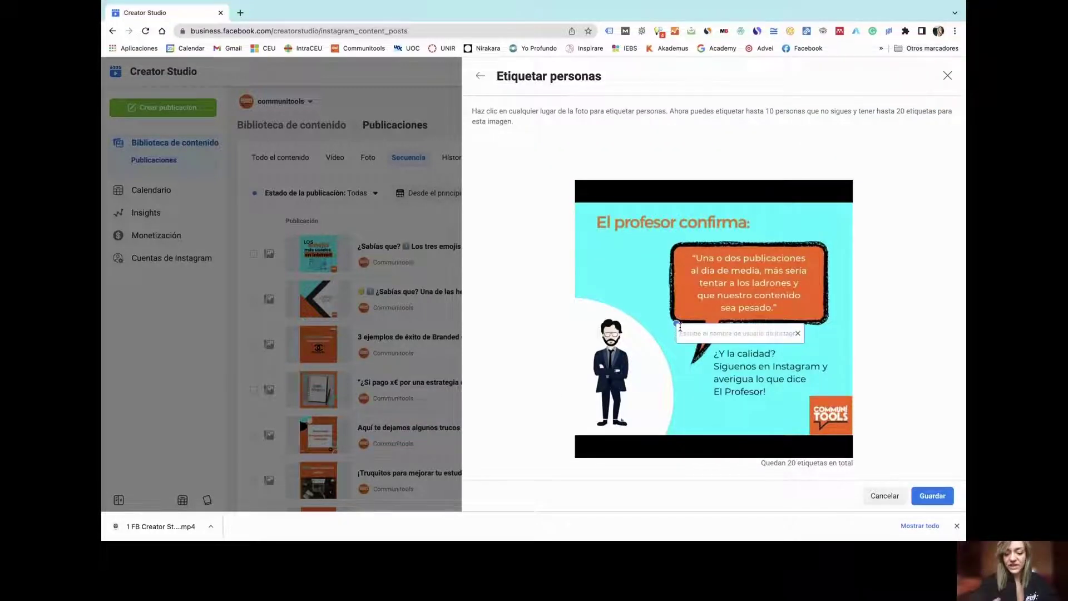
text(marich)
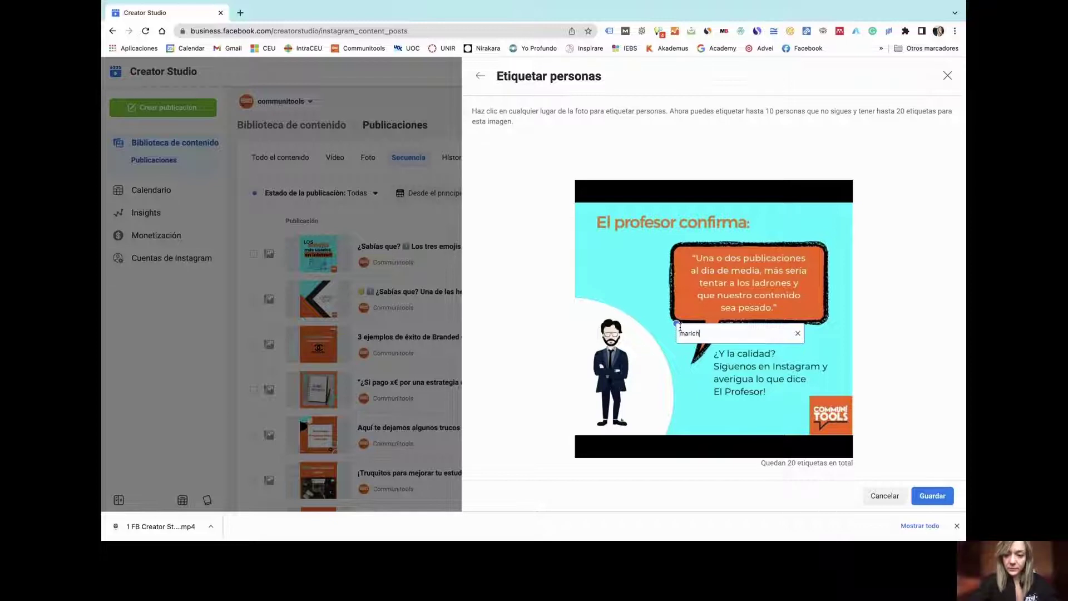
text(e_na)
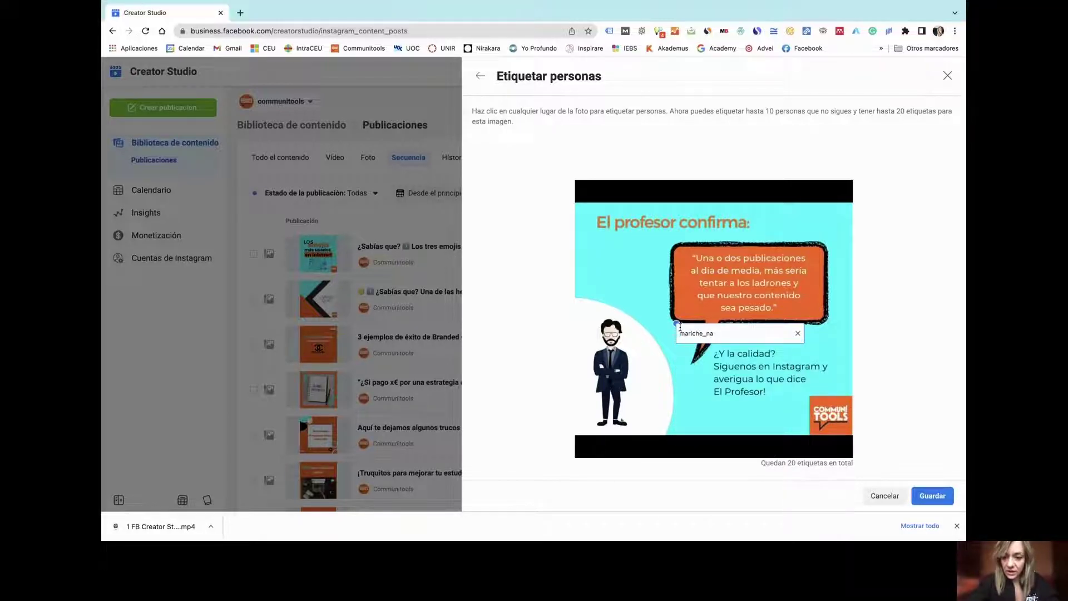
click(732, 361)
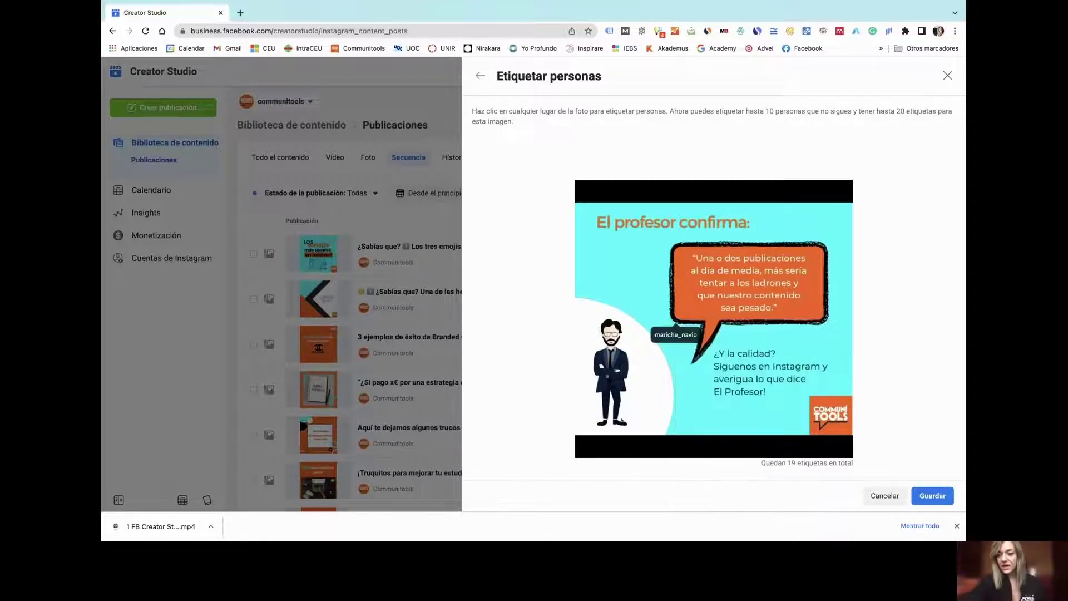
click(933, 495)
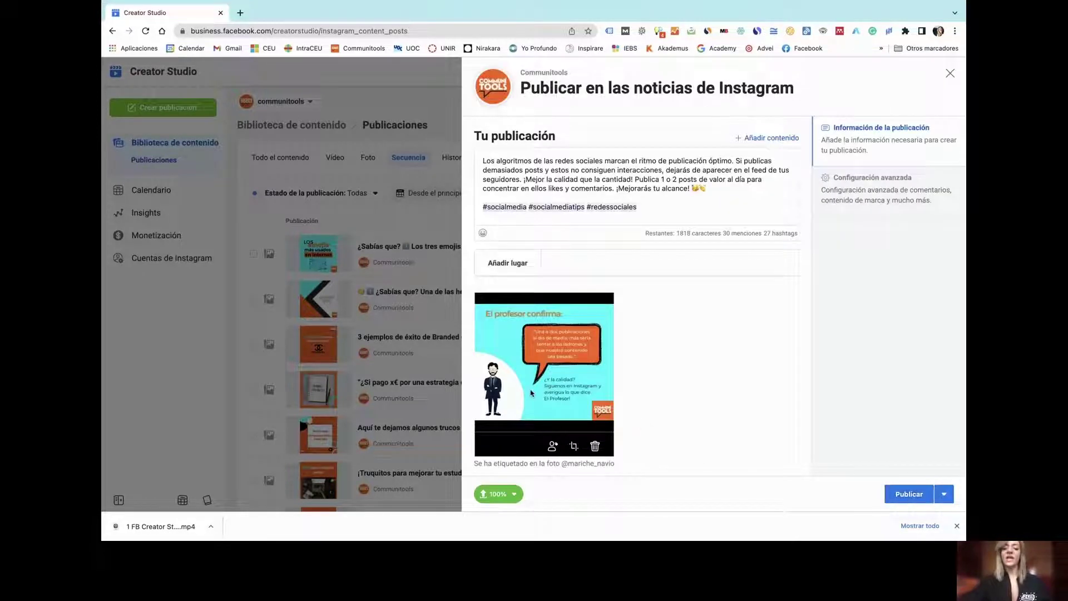
scroll(662, 336, down, 1)
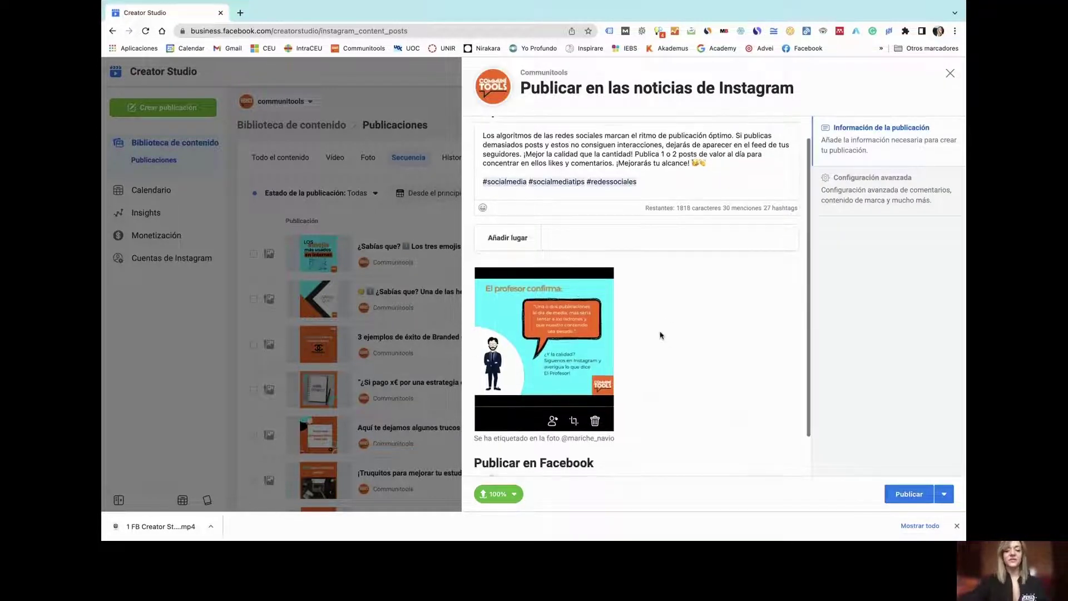
scroll(660, 335, down, 2)
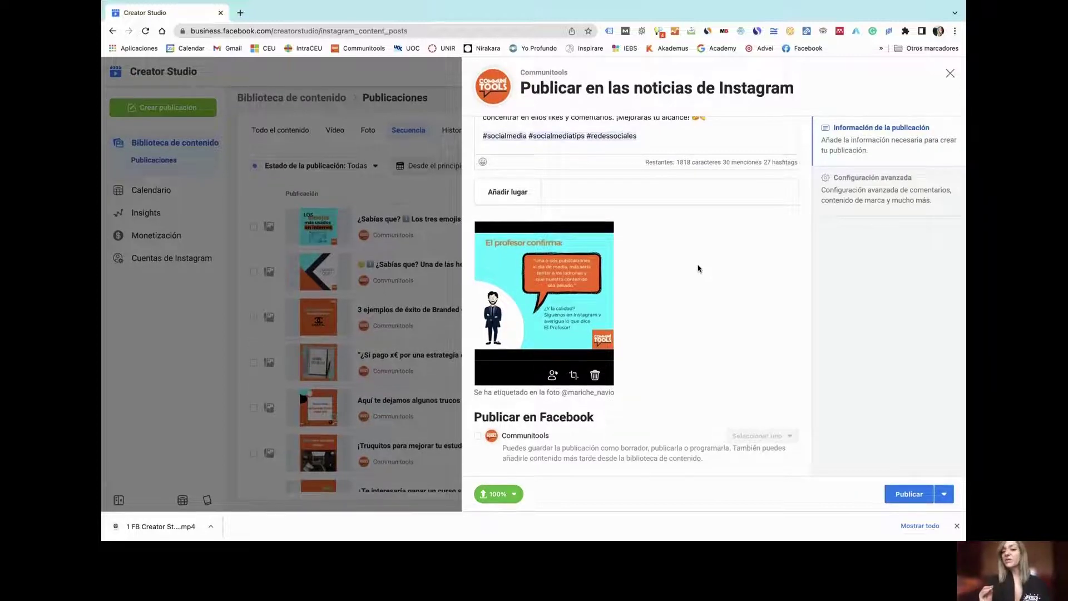
click(478, 437)
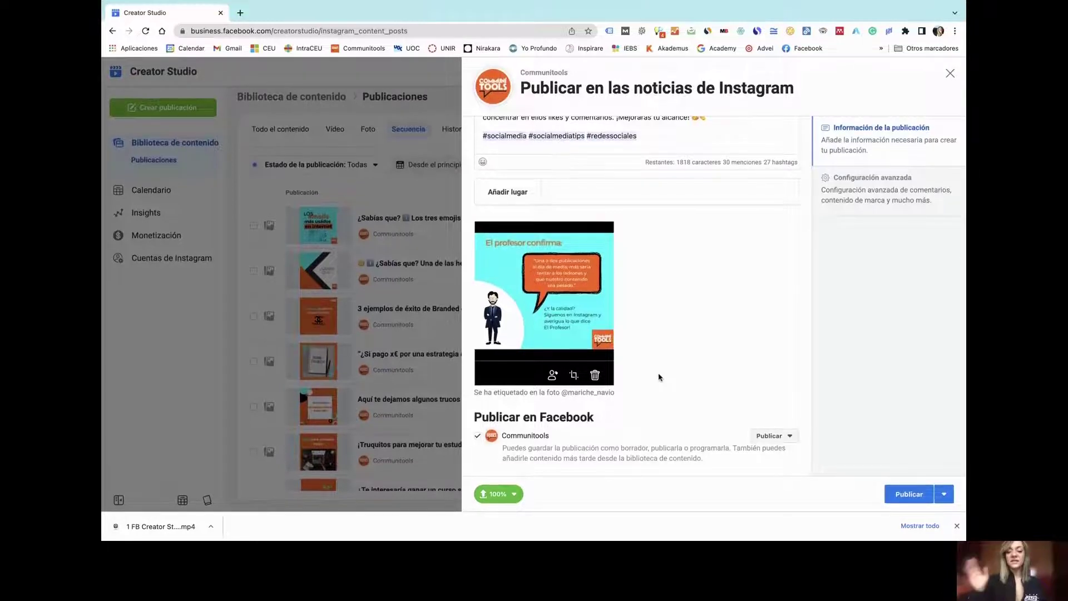
scroll(539, 195, up, 3)
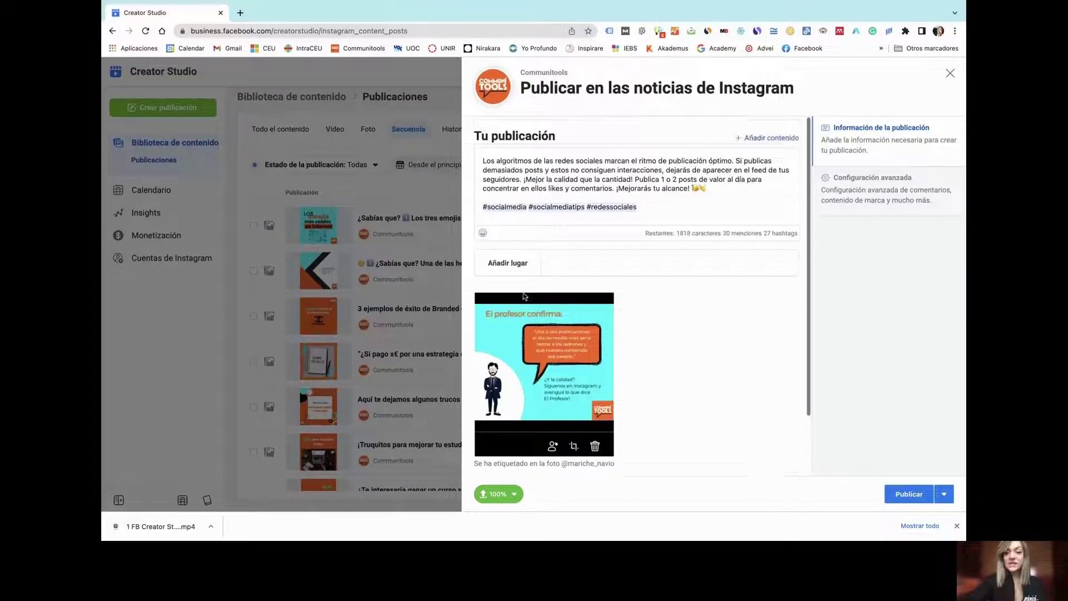
scroll(660, 344, down, 2)
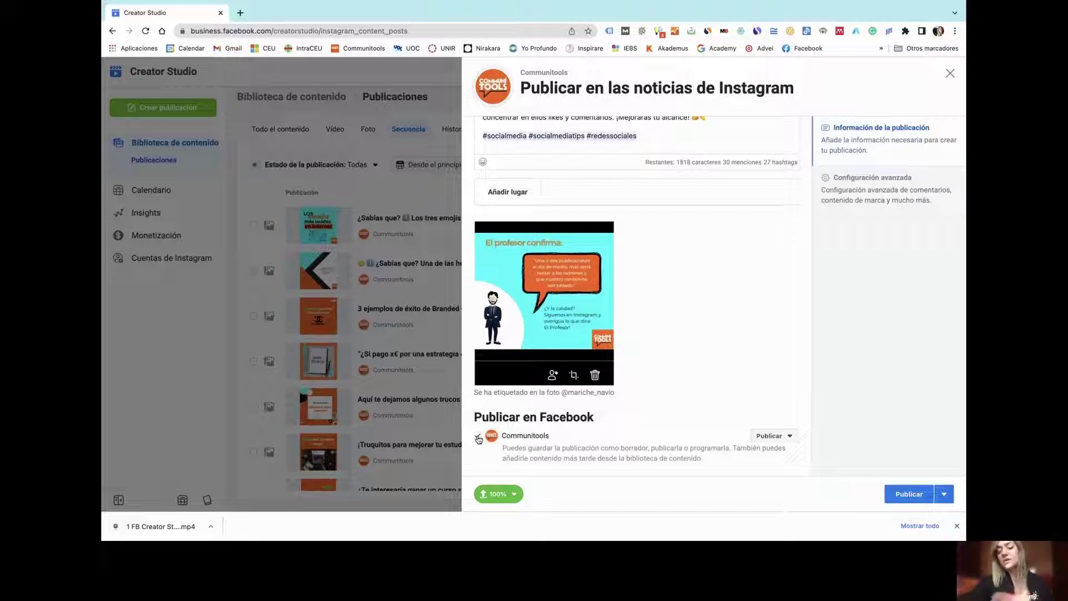
click(478, 438)
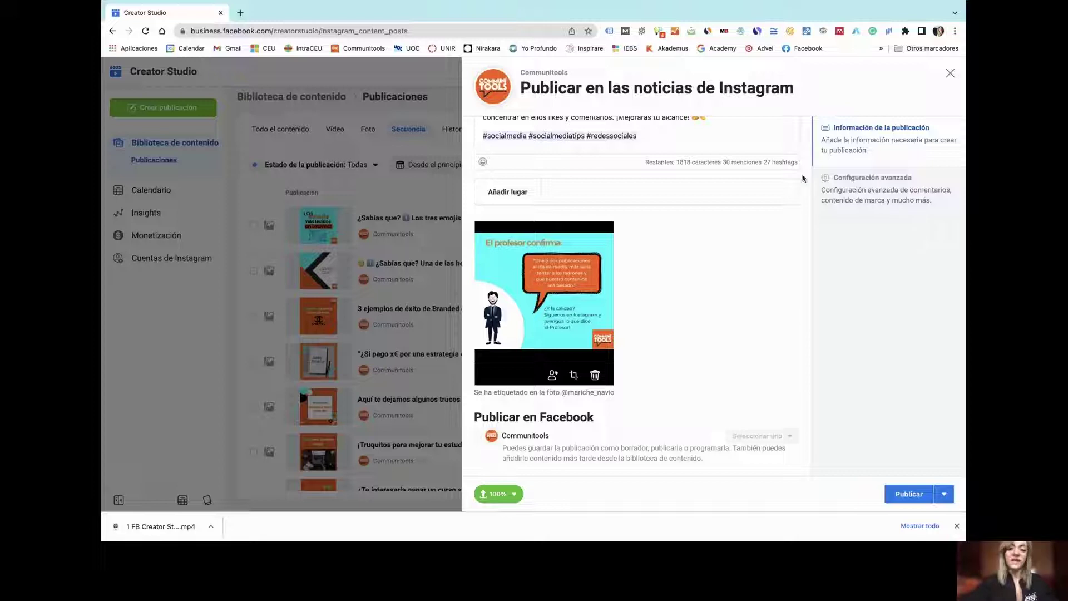
Step: Open Configuración avanzada and click into the business partner search and alt-text box
click(878, 177)
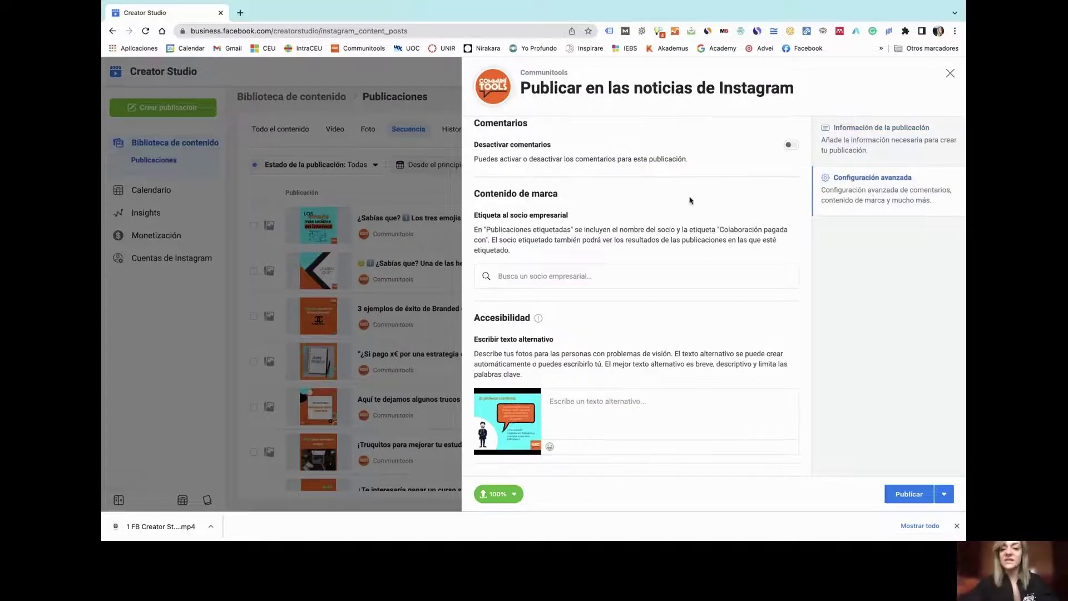
scroll(693, 200, up, 1)
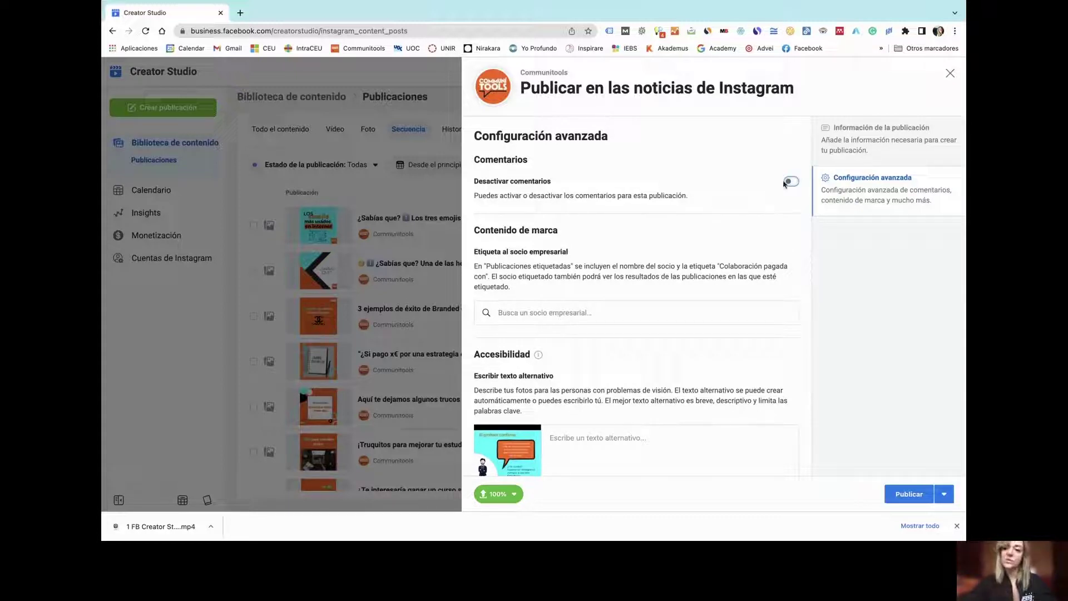
scroll(702, 196, down, 1)
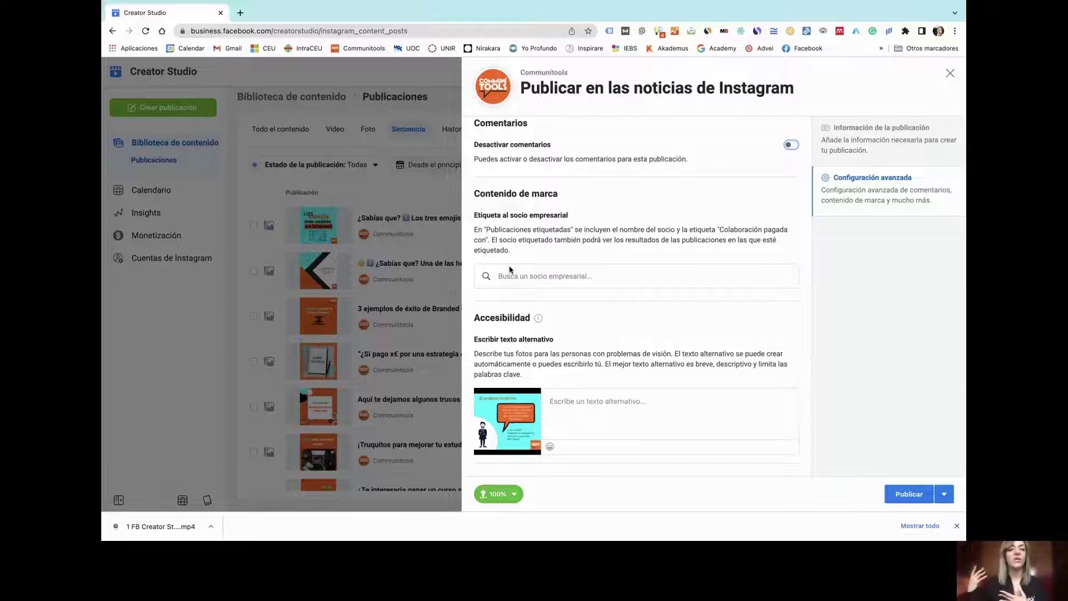
click(520, 276)
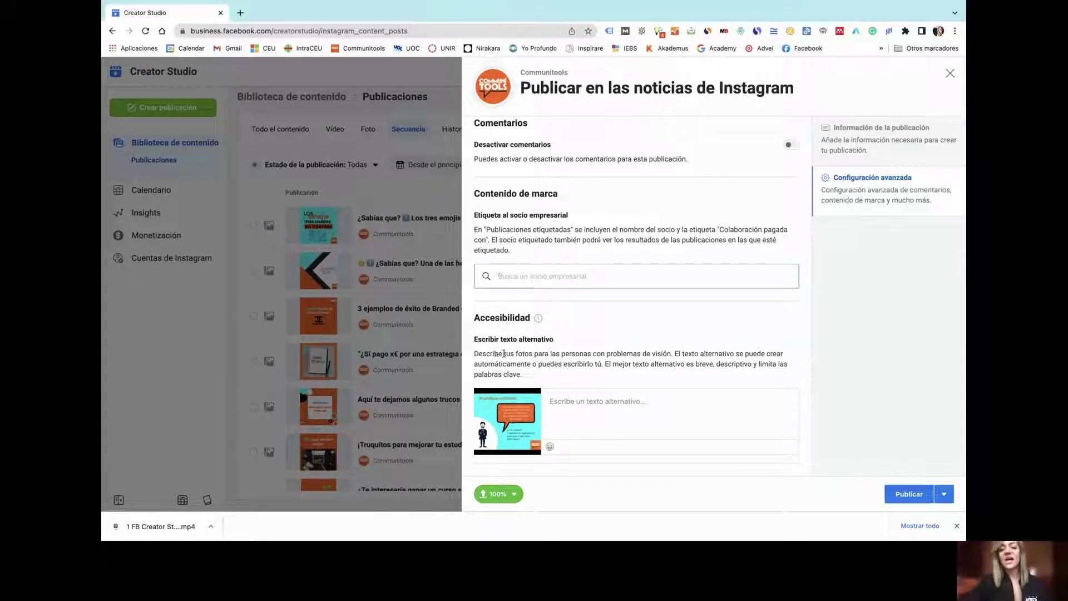
click(582, 410)
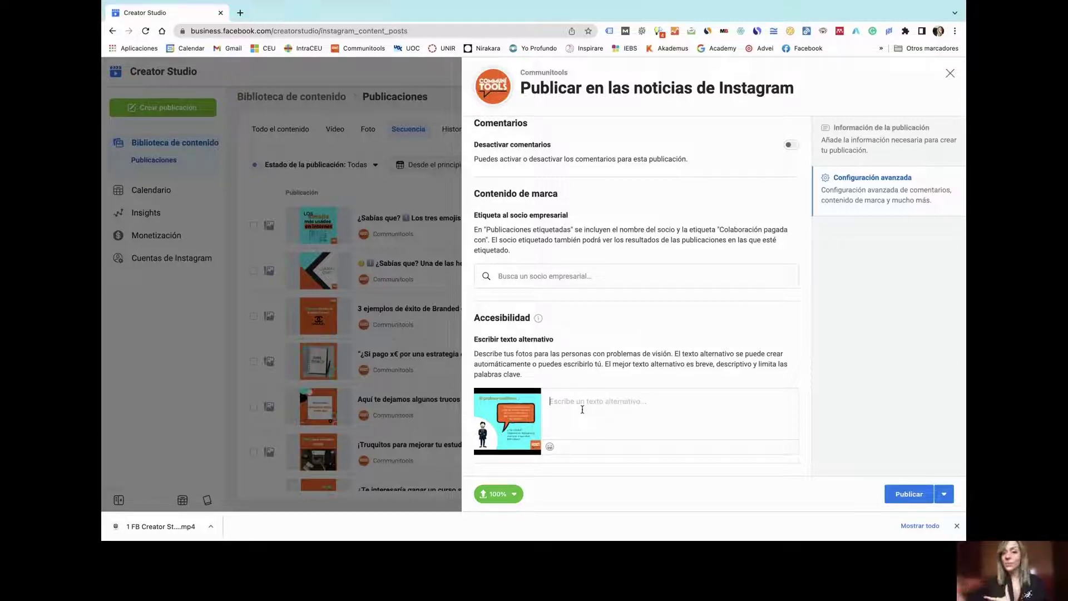
click(582, 410)
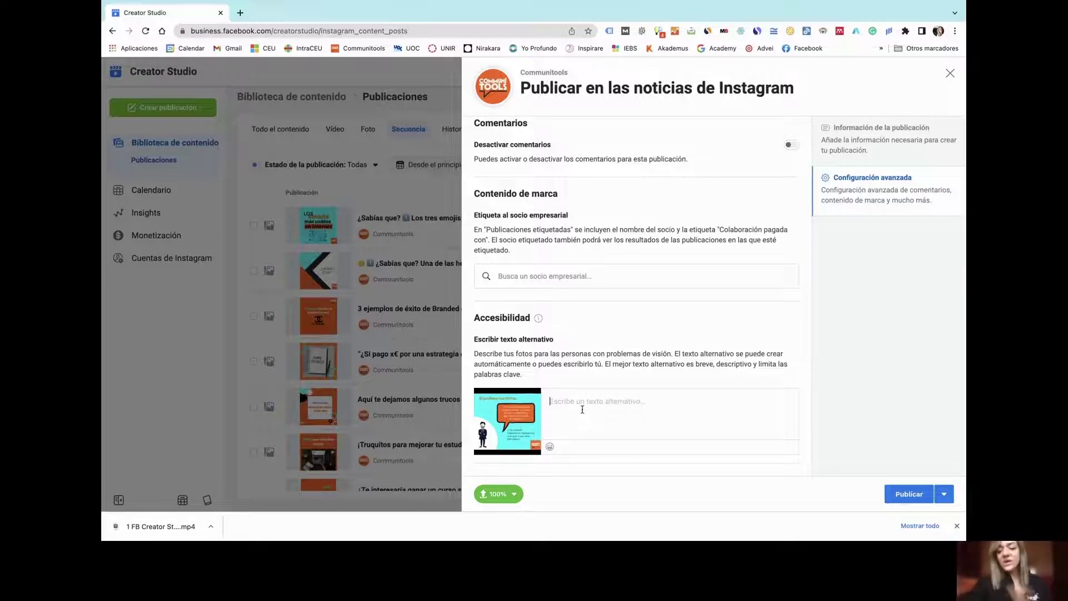
scroll(902, 374, down, 1)
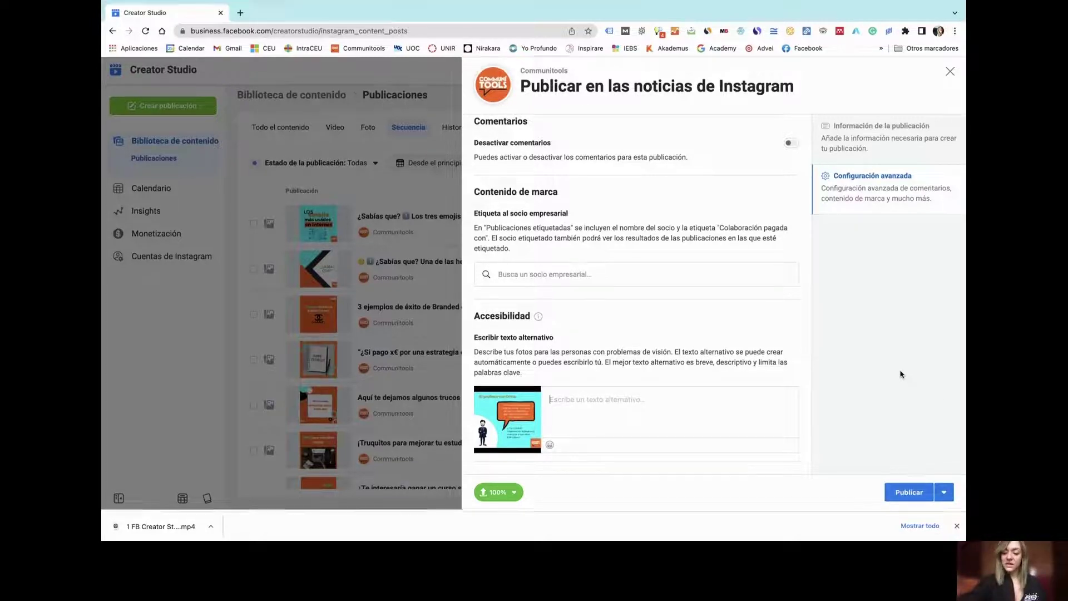
click(957, 526)
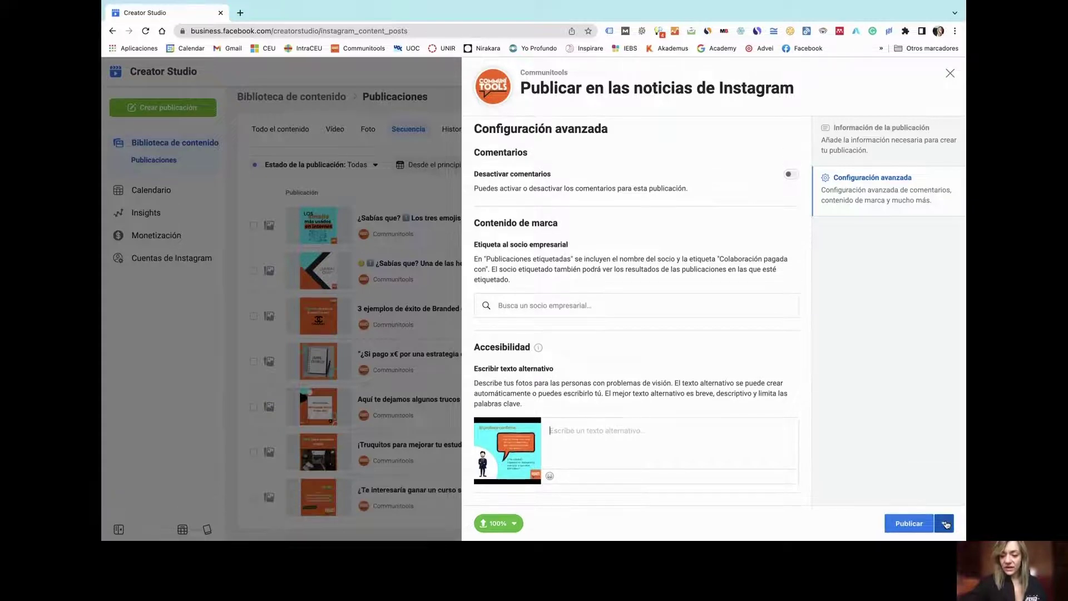
Step: Change Publicar to Programación and schedule the post for 7/3/2022 at 09:40
click(946, 525)
click(827, 480)
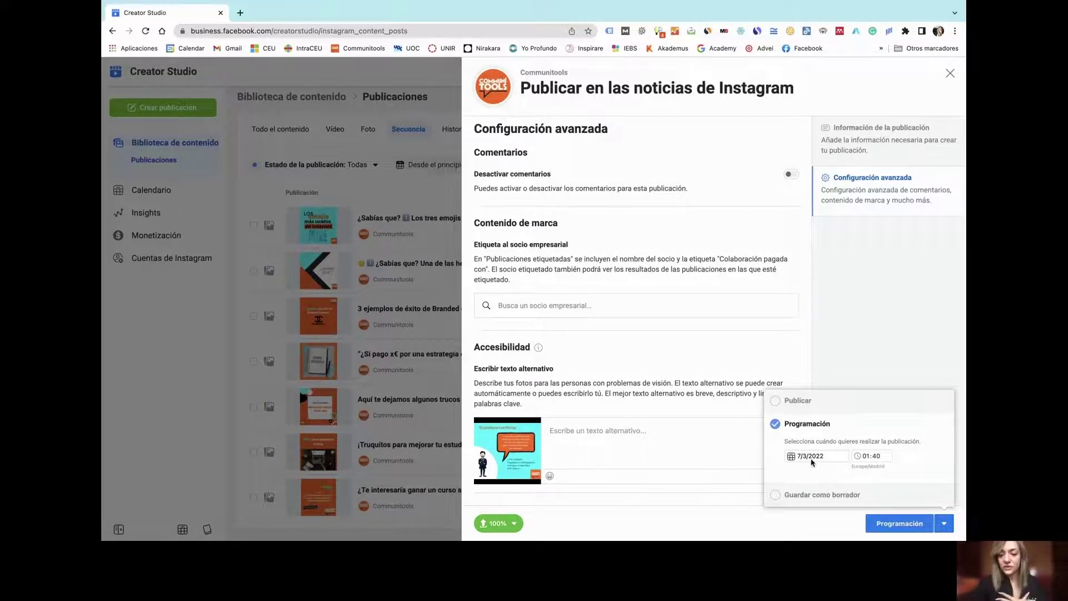
click(812, 457)
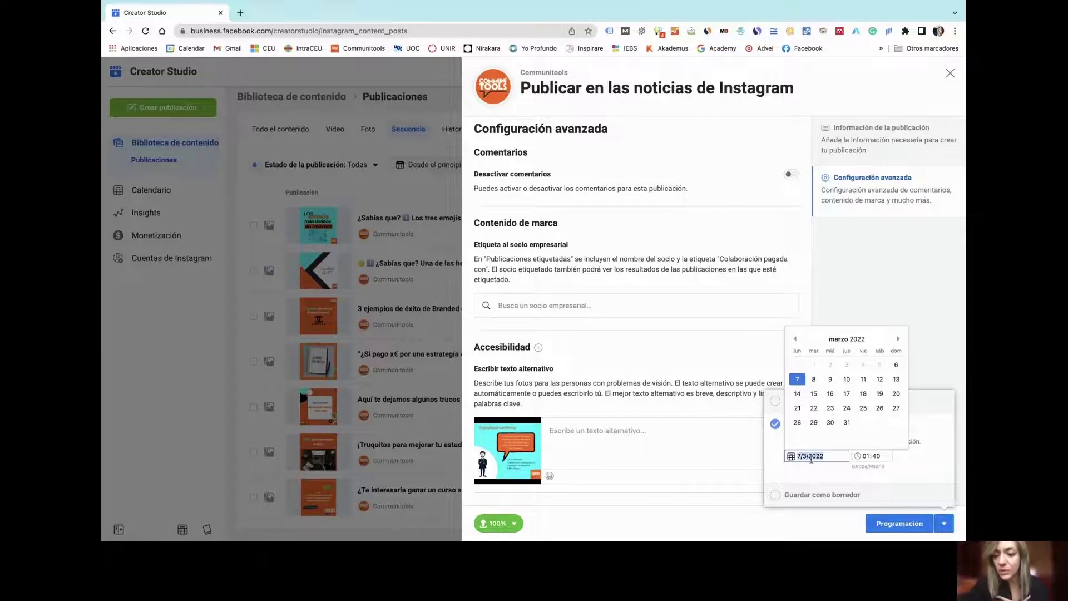
click(906, 464)
click(871, 457)
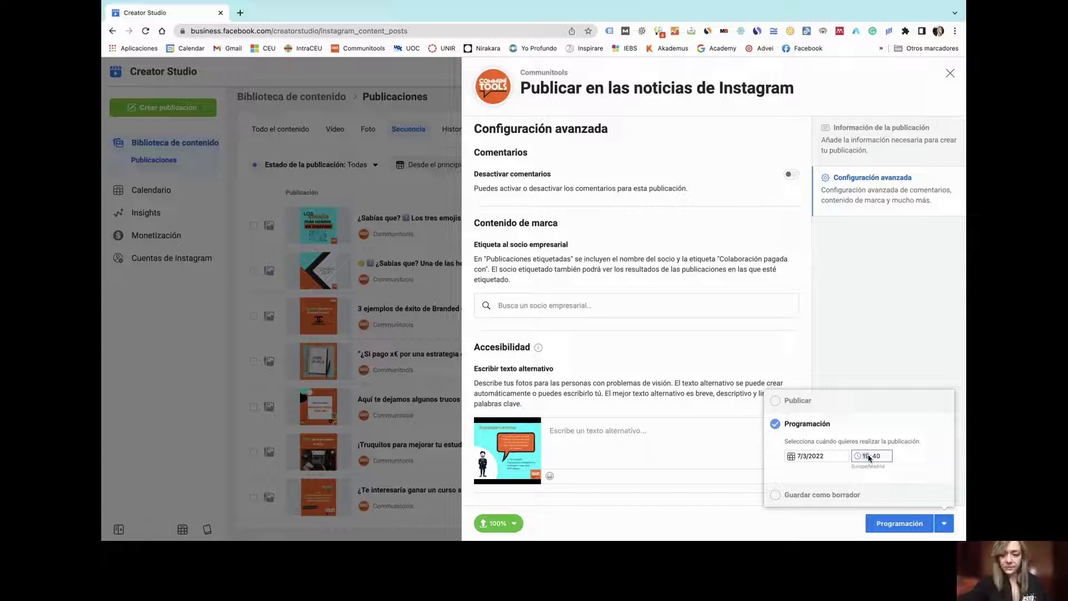
text(0)
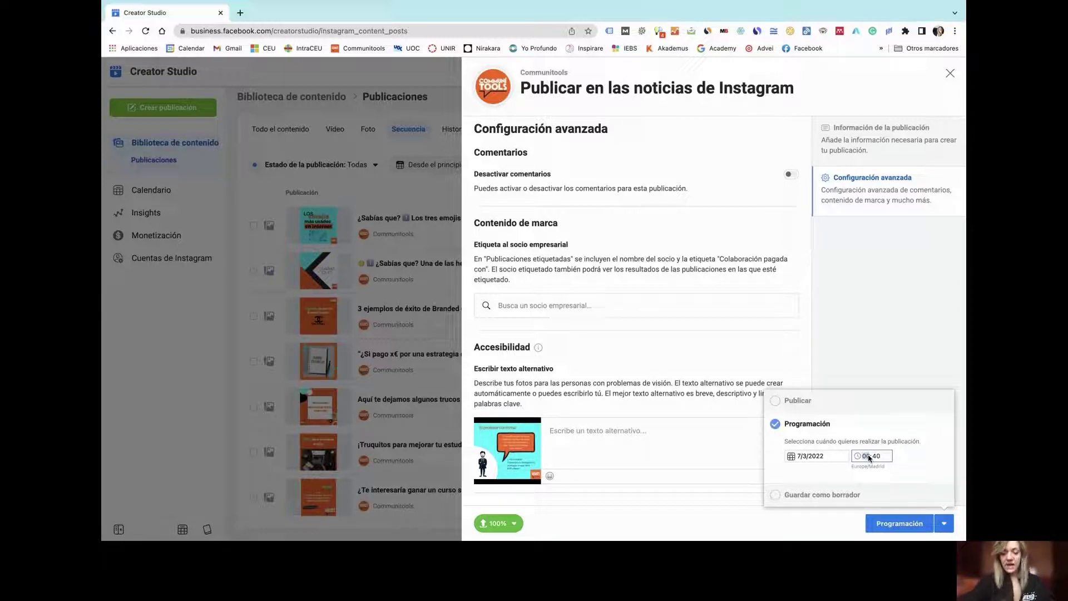
text(9)
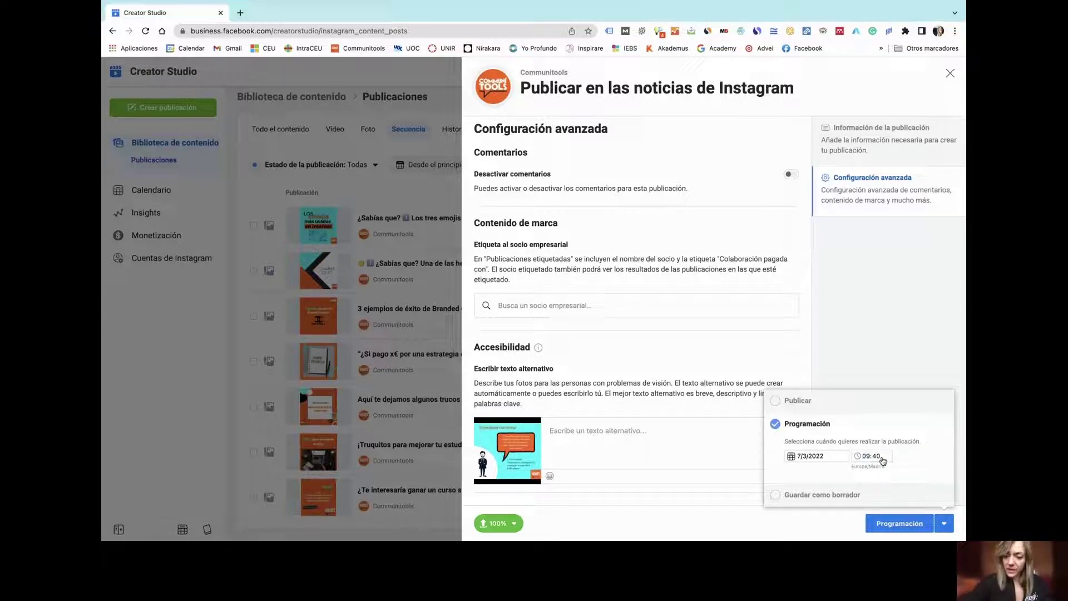
click(878, 459)
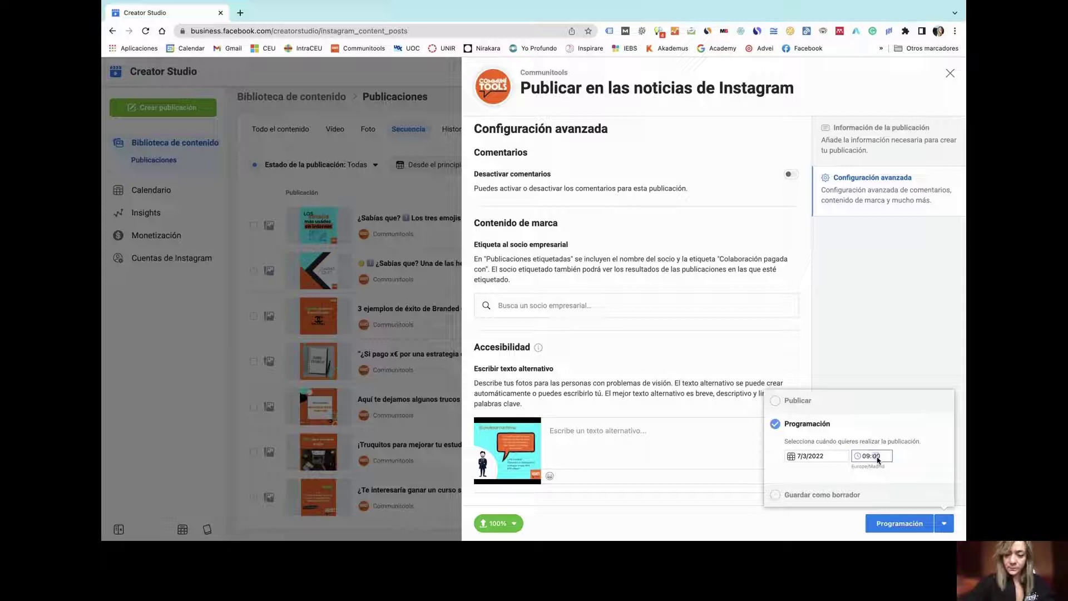
click(907, 526)
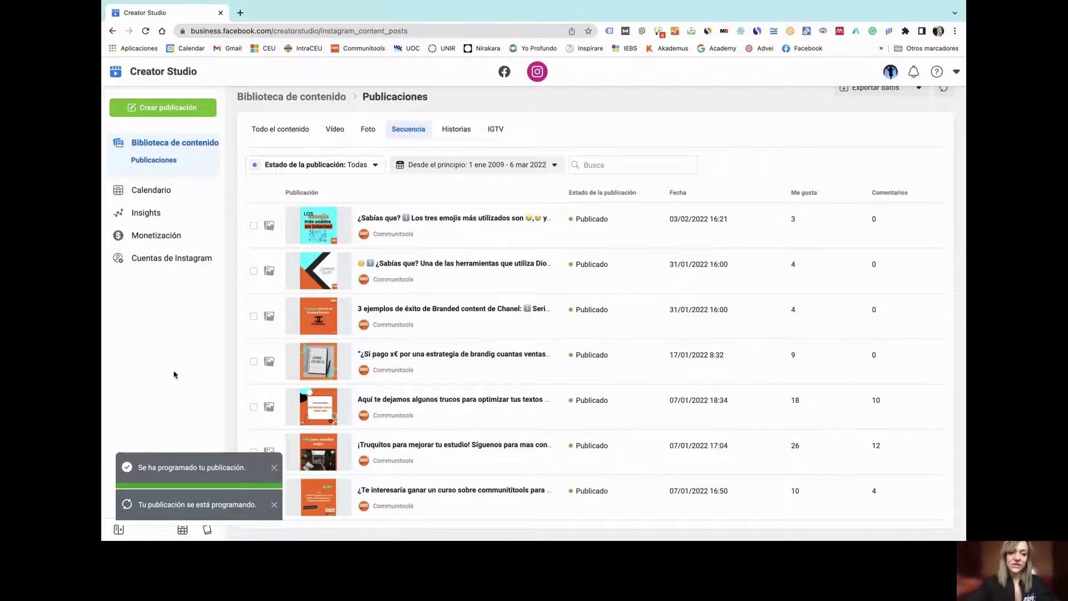
Step: Open the Calendario page from the left sidebar
scroll(174, 374, up, 1)
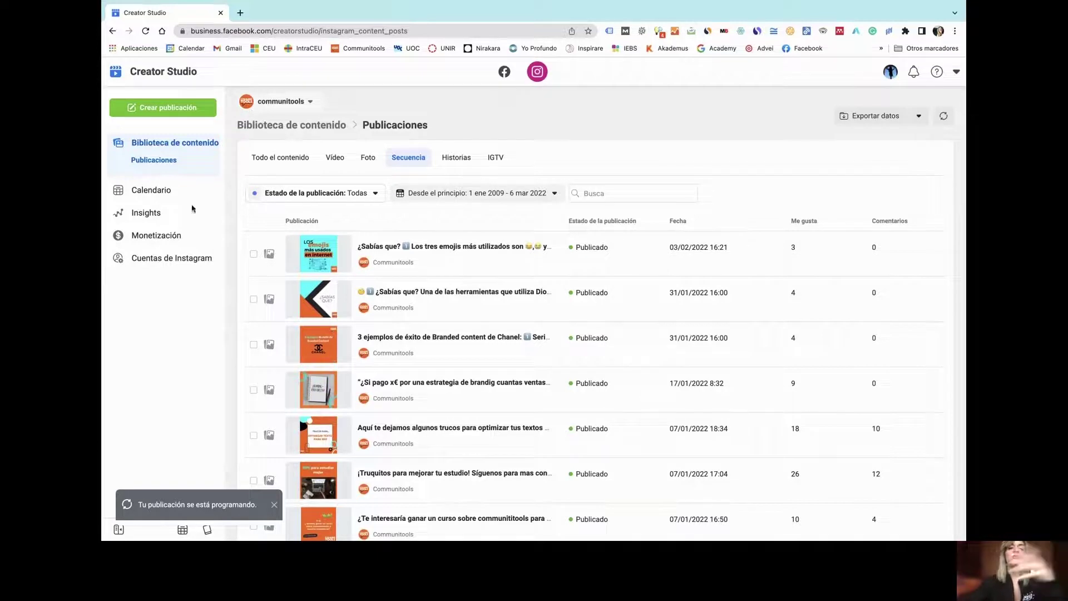
click(164, 190)
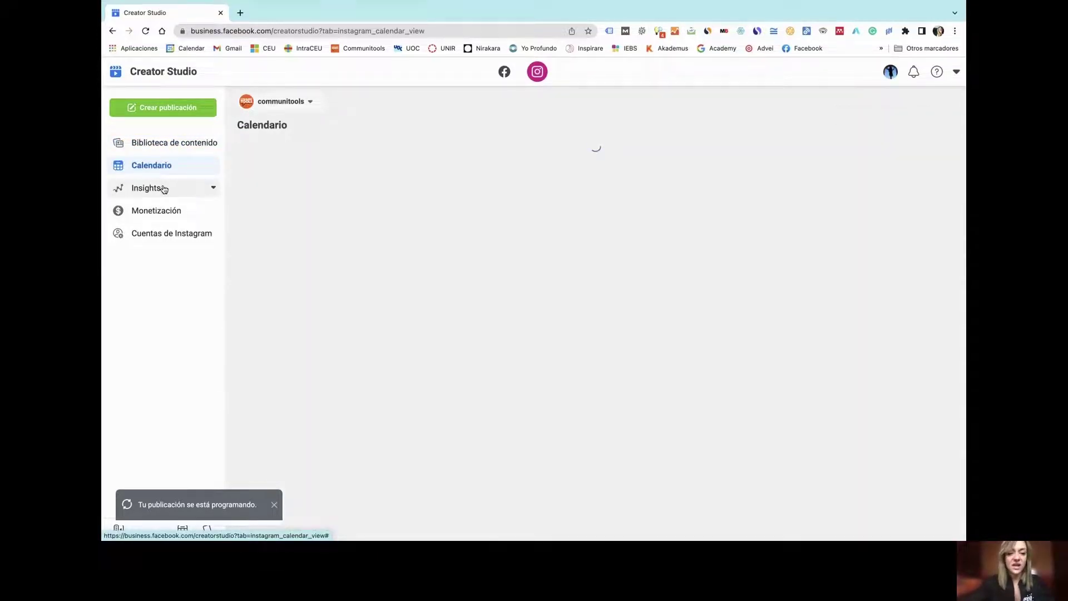